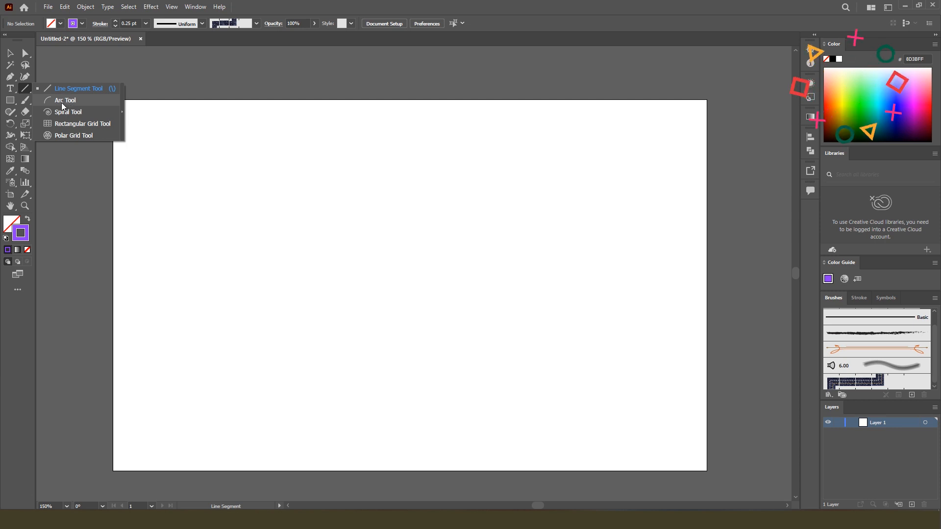
Draw a trial freehand arc across the middle of the artboard with the Arc tool, and undo it.
{"action": "left_click", "coordinate": [61, 102]}
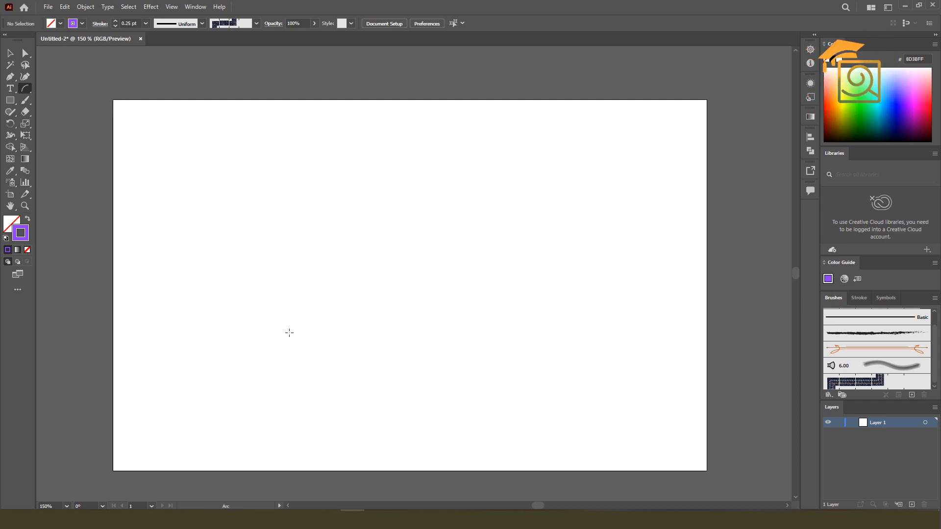
{"action": "left_click_drag", "start_coordinate": [288, 333], "coordinate": [454, 202]}
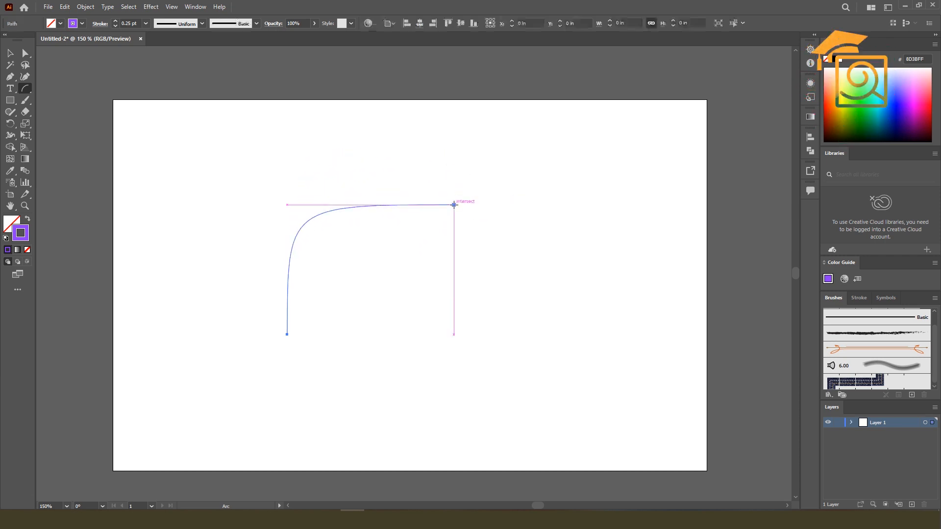
{"action": "left_click_drag", "start_coordinate": [414, 180], "coordinate": [414, 180]}
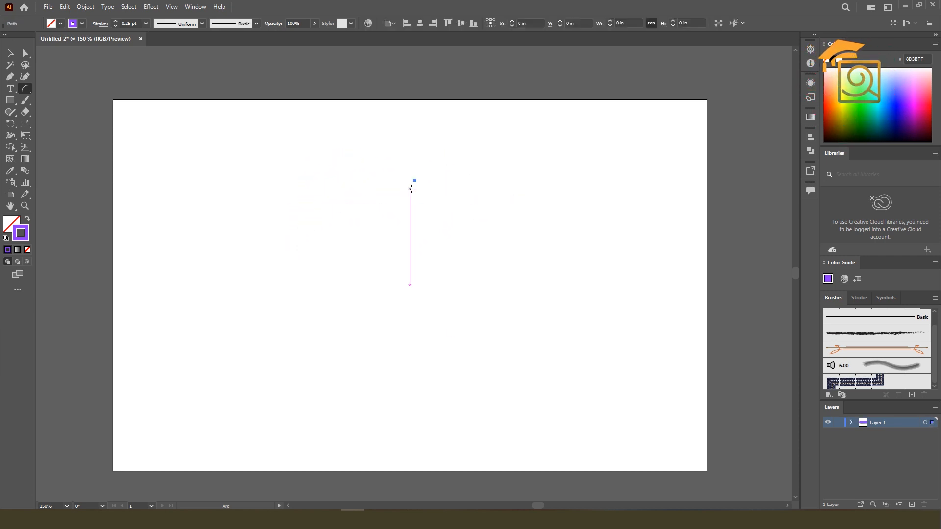
{"action": "key", "text": "ctrl+z"}
Open the Arc Segment Tool Options and examine the axis length, Type and Base Along choices.
{"action": "left_click", "coordinate": [357, 198]}
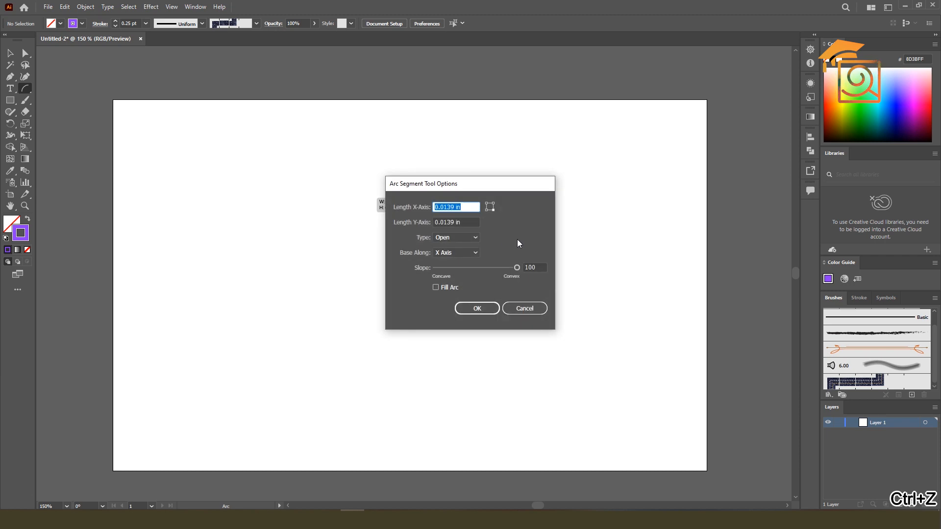
{"action": "left_click_drag", "start_coordinate": [466, 184], "coordinate": [539, 148]}
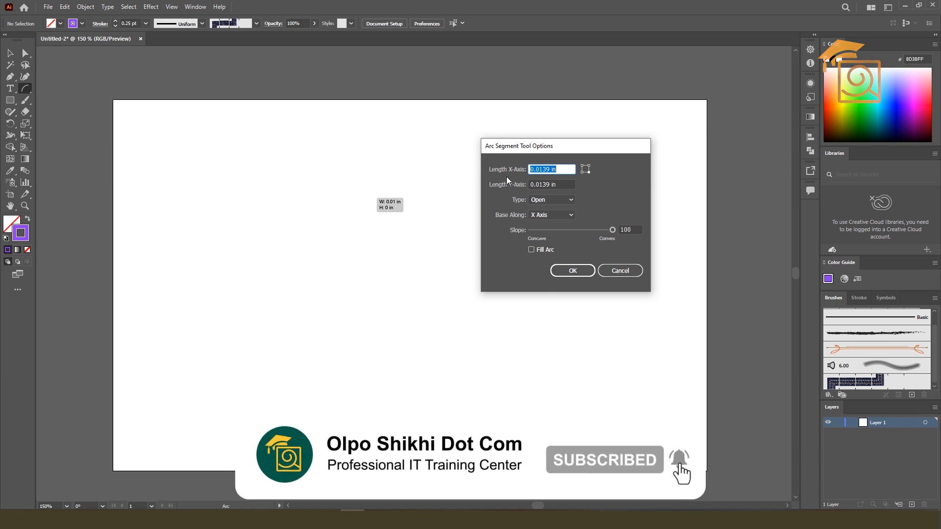
{"action": "left_click", "coordinate": [557, 184]}
{"action": "left_click_drag", "start_coordinate": [558, 184], "coordinate": [495, 185]}
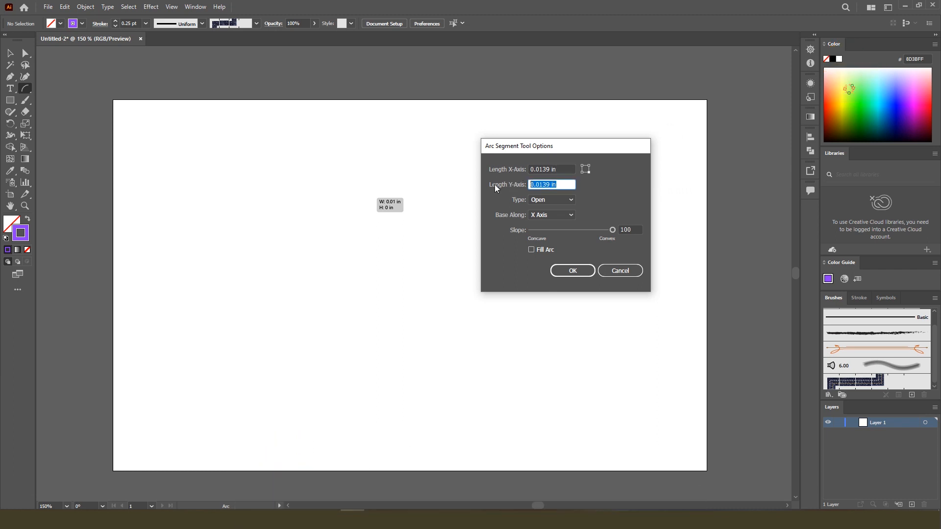
{"action": "left_click", "coordinate": [547, 201]}
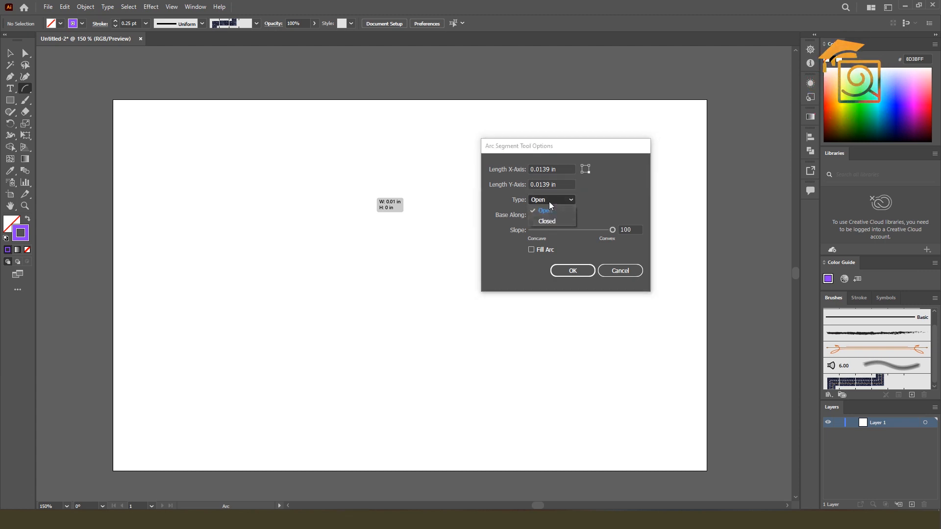
{"action": "left_click", "coordinate": [548, 199]}
{"action": "left_click", "coordinate": [539, 217]}
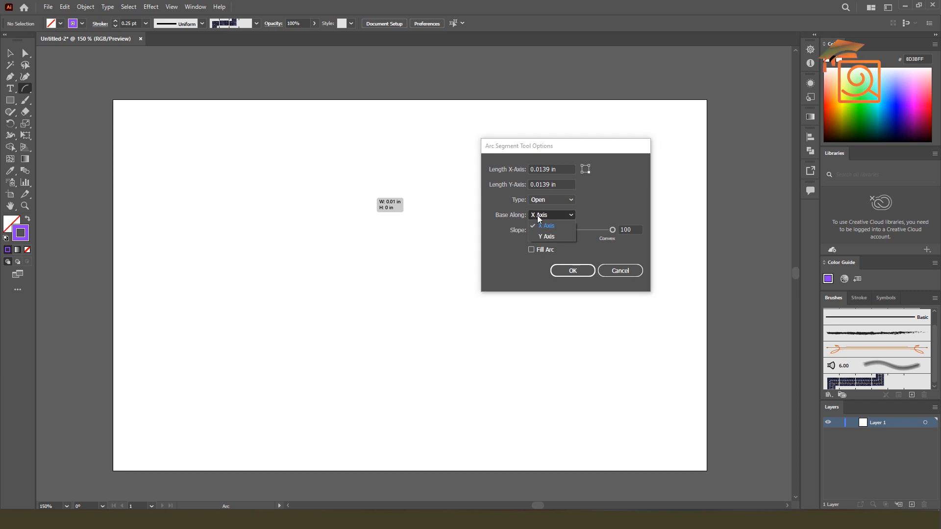
{"action": "left_click", "coordinate": [554, 224]}
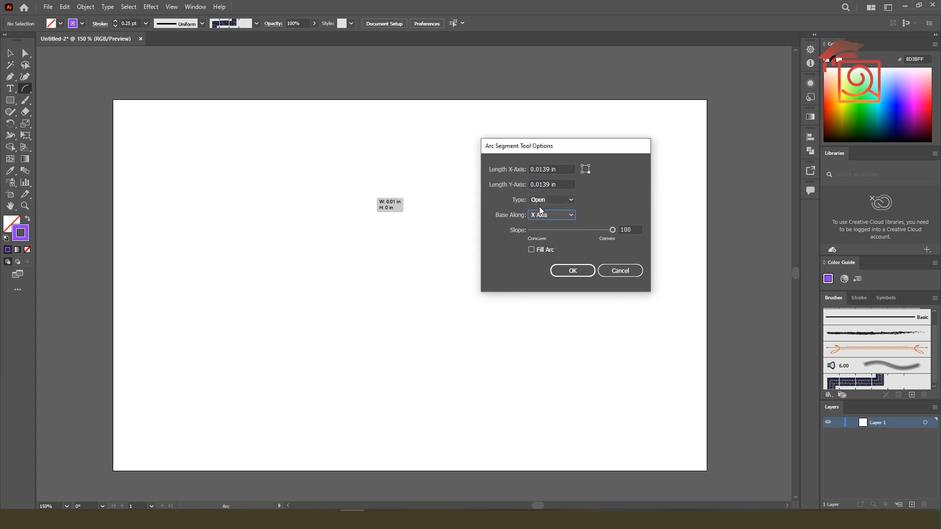
Create a trial arc with an X-axis length of 2 in and a Y-axis length of 1 in, and undo it.
{"action": "left_click_drag", "start_coordinate": [542, 147], "coordinate": [533, 171]}
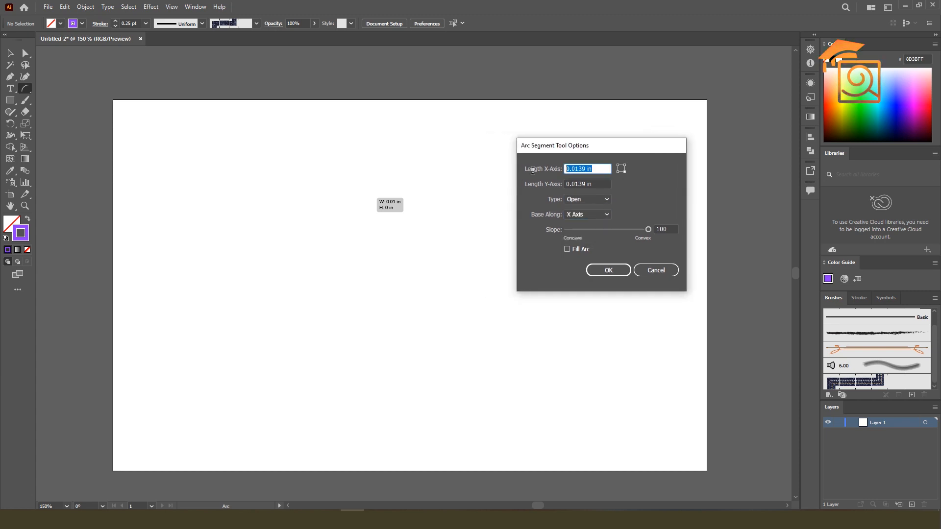
{"action": "type", "text": "2"}
{"action": "key", "text": "Tab"}
{"action": "type", "text": "1"}
{"action": "left_click", "coordinate": [608, 270]}
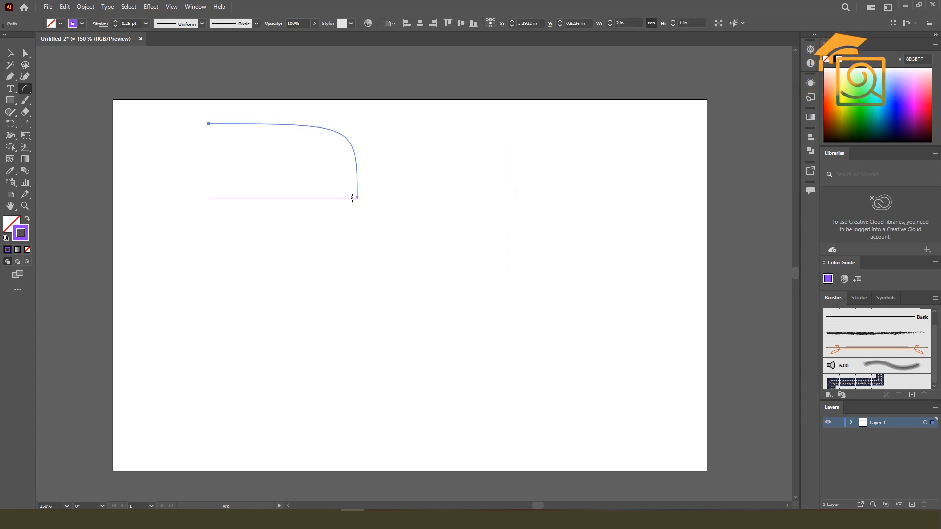
{"action": "key", "text": "ctrl+z"}
Create a trial arc with an X-axis length of 1 in and a Y-axis length of 2 in, and undo it.
{"action": "left_click", "coordinate": [438, 185]}
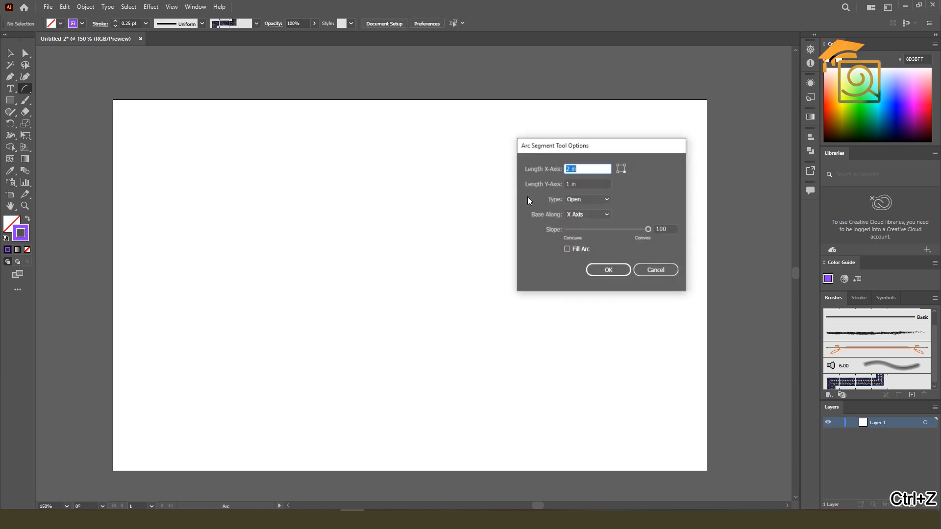
{"action": "left_click_drag", "start_coordinate": [578, 146], "coordinate": [511, 151]}
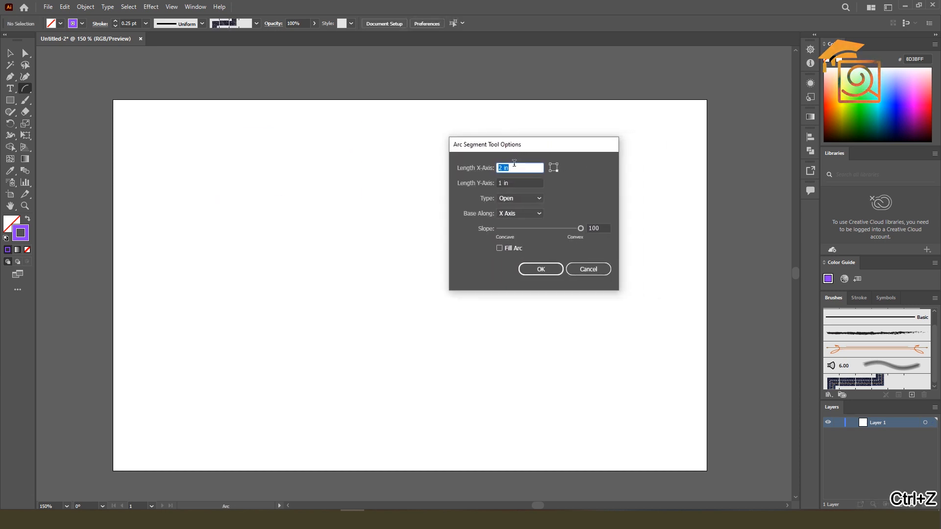
{"action": "type", "text": "1"}
{"action": "key", "text": "Tab"}
{"action": "type", "text": "2"}
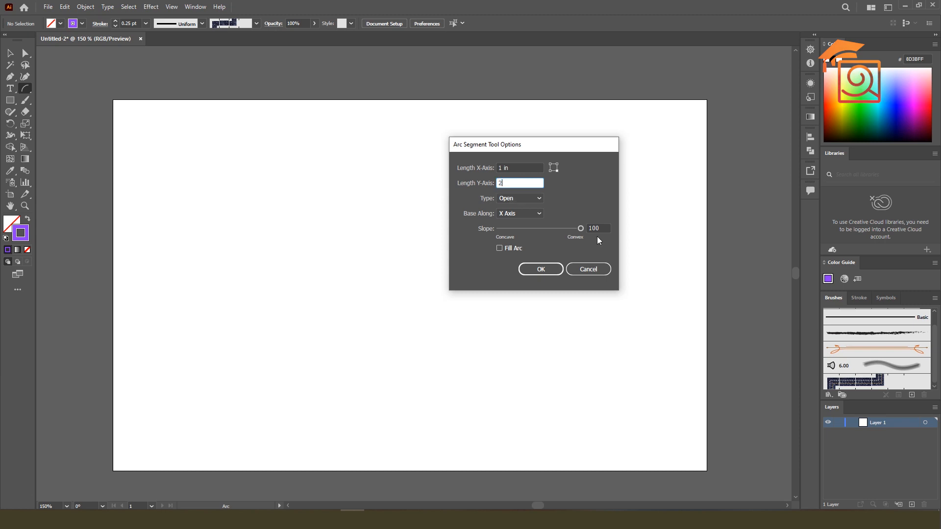
{"action": "left_click", "coordinate": [540, 269]}
{"action": "scroll", "coordinate": [426, 251], "scroll_direction": "up", "scroll_amount": 5}
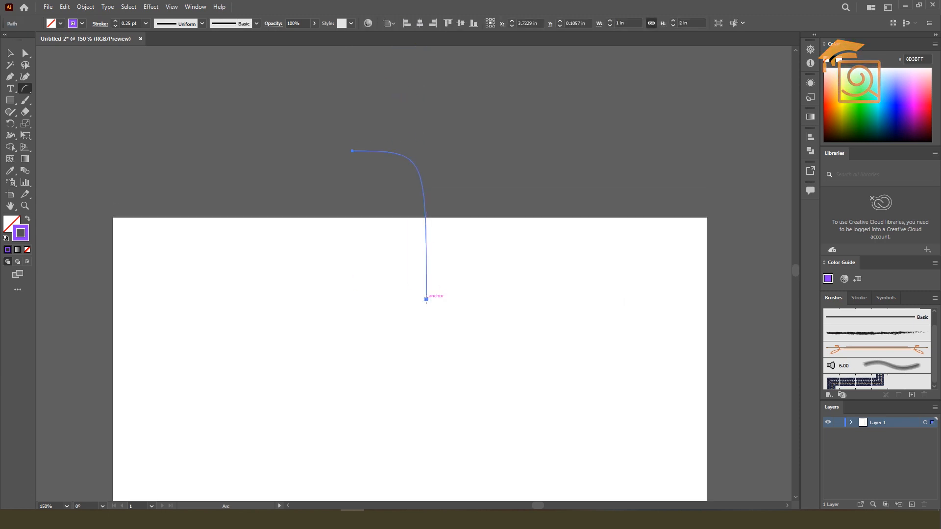
{"action": "scroll", "coordinate": [426, 236], "scroll_direction": "down", "scroll_amount": 6}
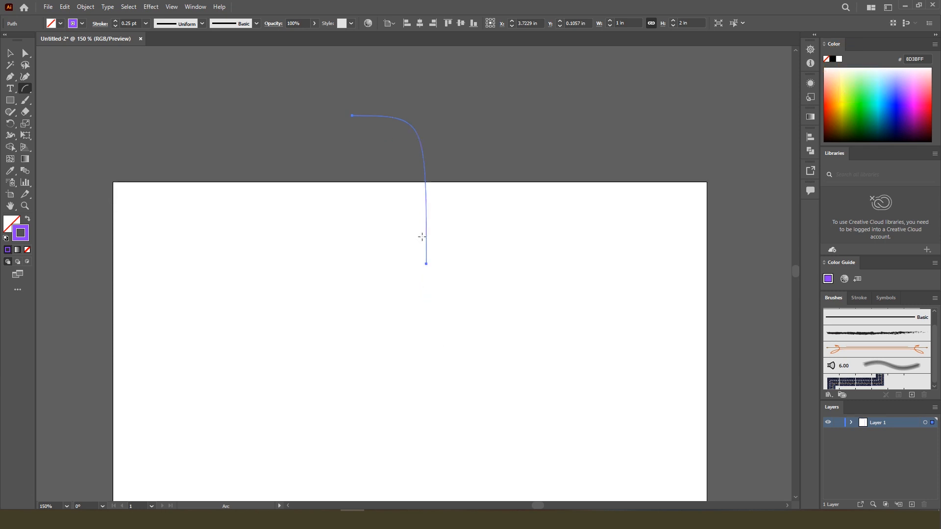
{"action": "key", "text": "ctrl+z"}
{"action": "scroll", "coordinate": [432, 289], "scroll_direction": "up", "scroll_amount": 1}
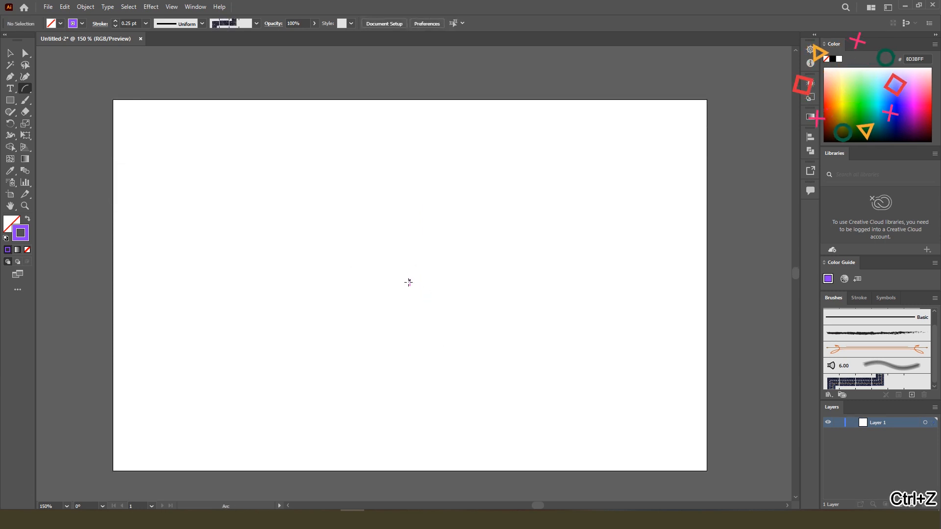
Create an Open arc based along the X axis, with X-axis and Y-axis lengths of 2 in.
{"action": "left_click", "coordinate": [393, 254]}
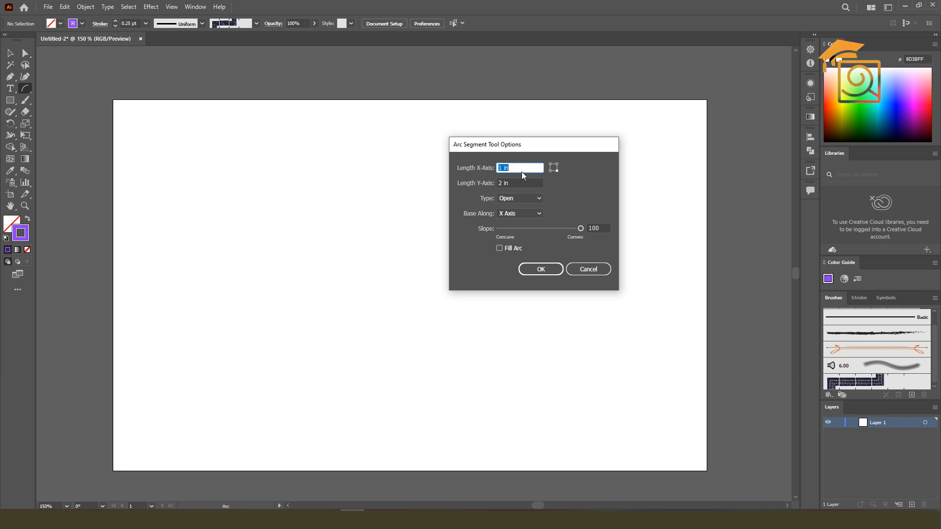
{"action": "type", "text": "2"}
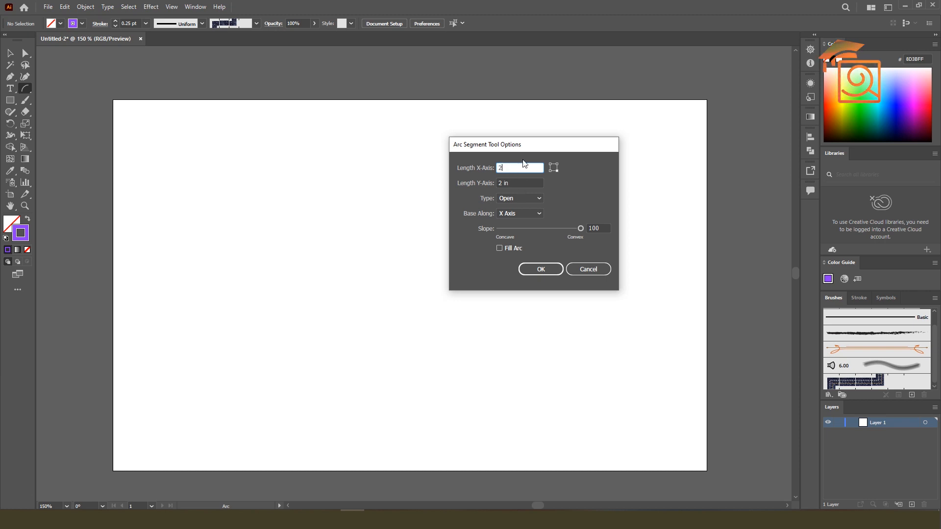
{"action": "left_click_drag", "start_coordinate": [523, 147], "coordinate": [550, 139]}
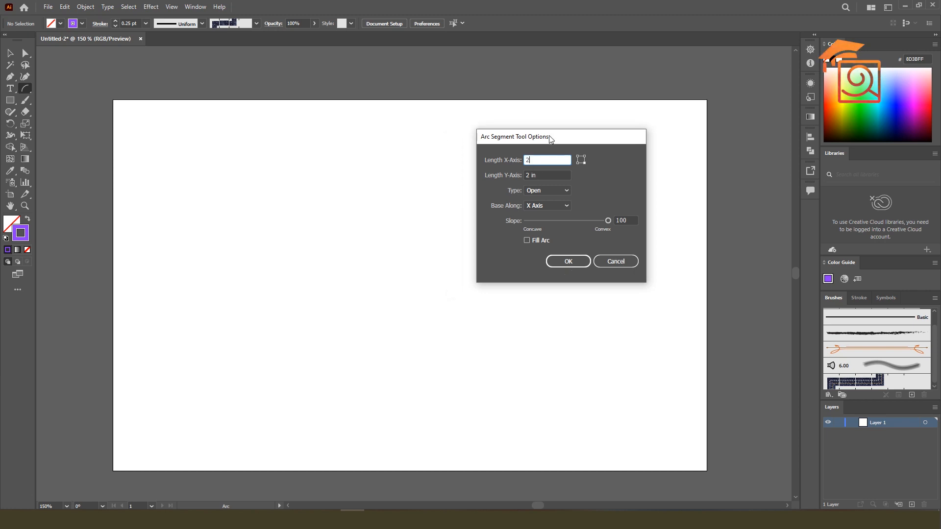
{"action": "left_click", "coordinate": [534, 194]}
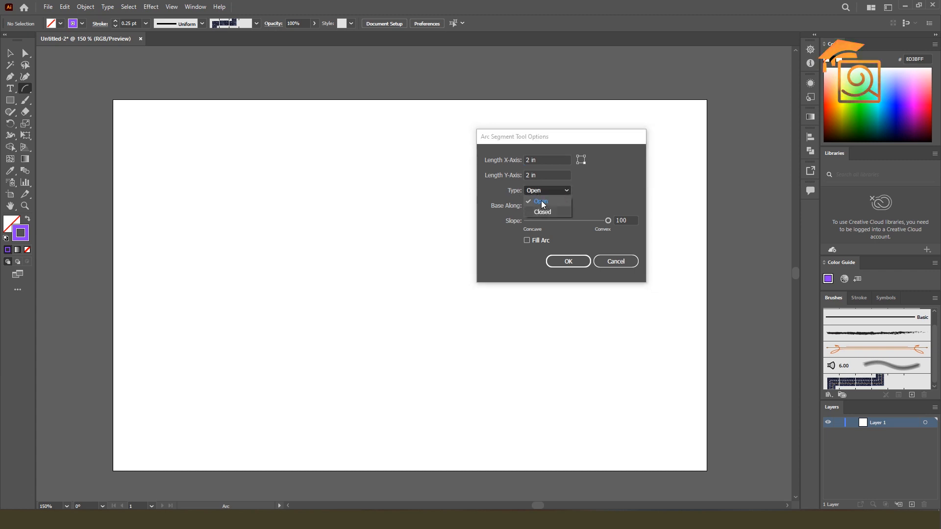
{"action": "left_click", "coordinate": [542, 202]}
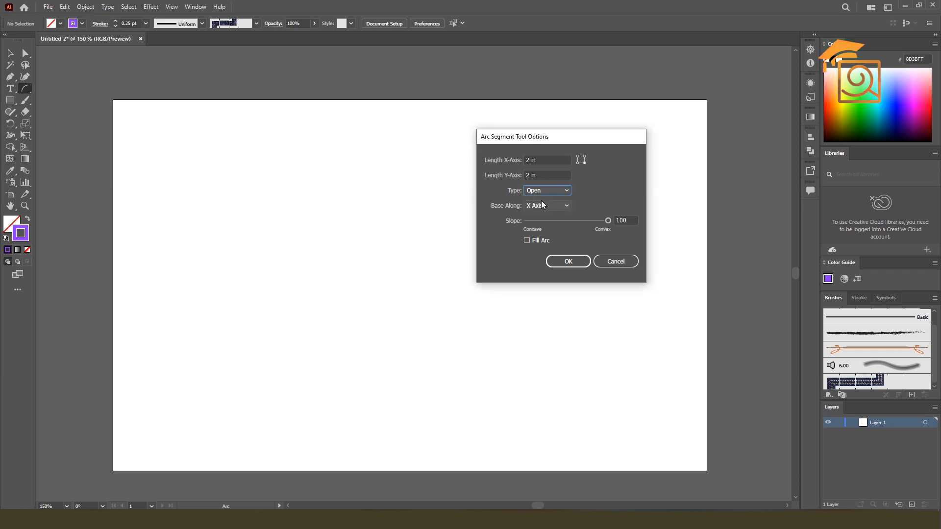
{"action": "left_click", "coordinate": [569, 261]}
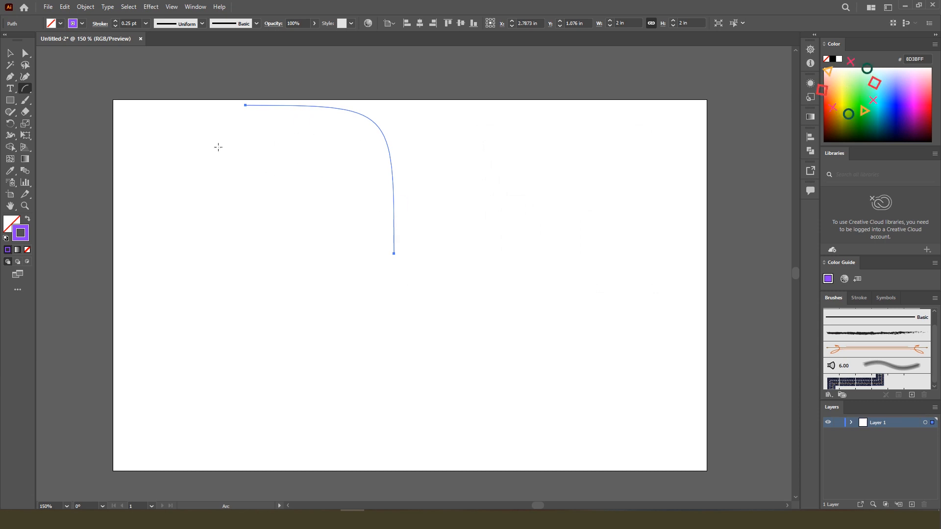
Move the open arc down to the middle of the artboard and deselect it.
{"action": "left_click", "coordinate": [10, 52]}
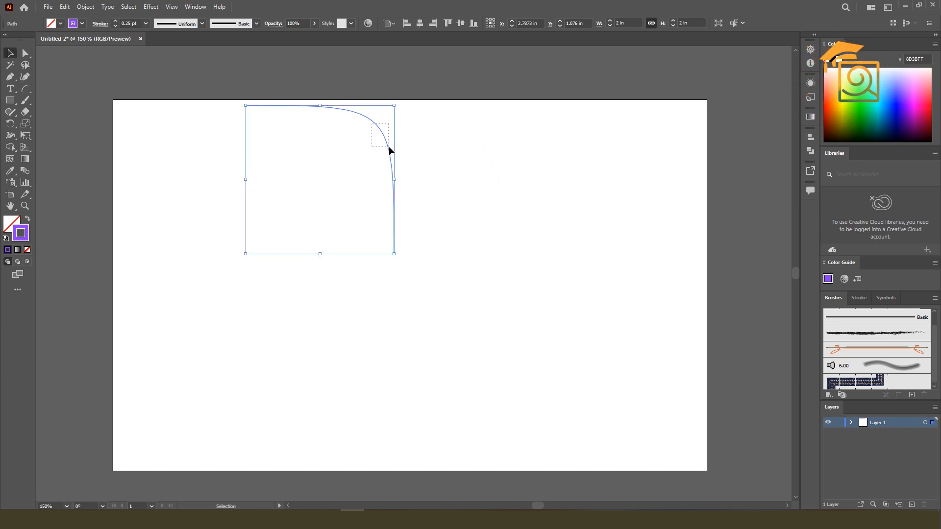
{"action": "left_click_drag", "start_coordinate": [389, 146], "coordinate": [451, 236]}
{"action": "left_click", "coordinate": [310, 224]}
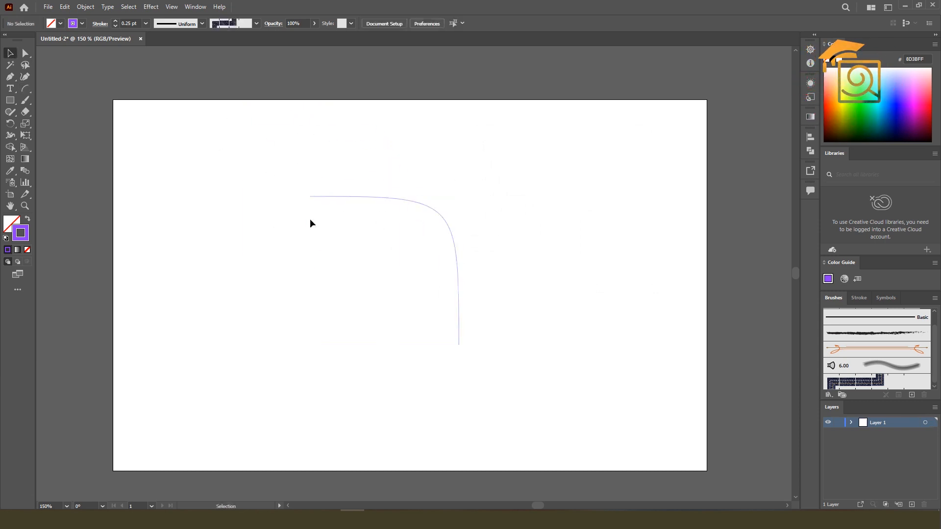
Thicken the open arc's stroke to 7 pt and deselect it.
{"action": "left_click_drag", "start_coordinate": [305, 182], "coordinate": [519, 392]}
{"action": "left_click", "coordinate": [116, 22]}
{"action": "left_click", "coordinate": [116, 21]}
{"action": "left_click", "coordinate": [116, 21]}
{"action": "left_click", "coordinate": [115, 22]}
{"action": "left_click", "coordinate": [574, 233]}
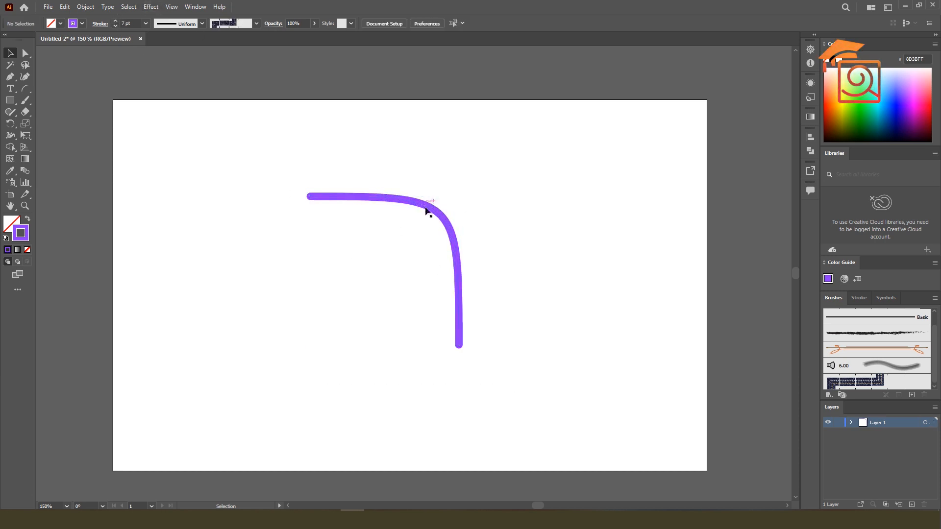
Create a Closed 2 in by 2 in arc and move it beside the open arc, at about X 6.37 in, Y 1.99 in.
{"action": "left_click", "coordinate": [25, 88]}
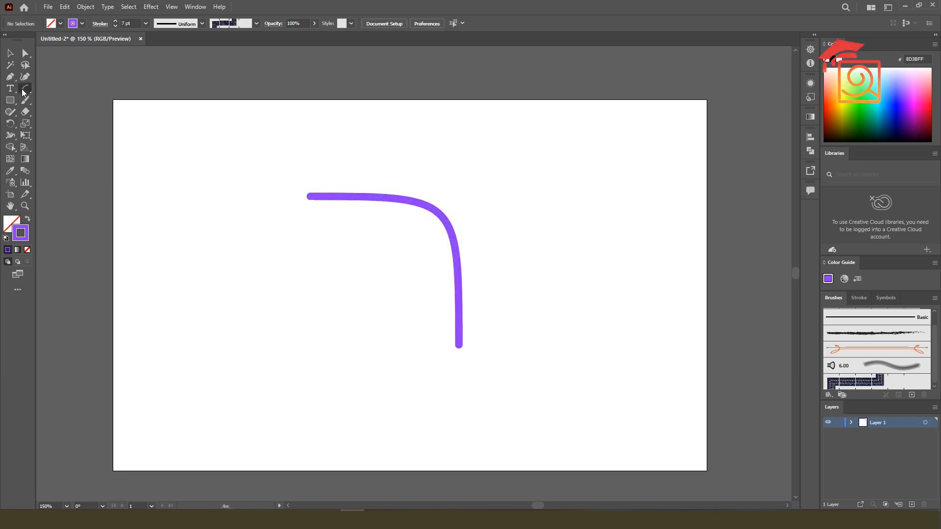
{"action": "left_click", "coordinate": [549, 182]}
{"action": "left_click", "coordinate": [529, 193]}
{"action": "left_click", "coordinate": [554, 212]}
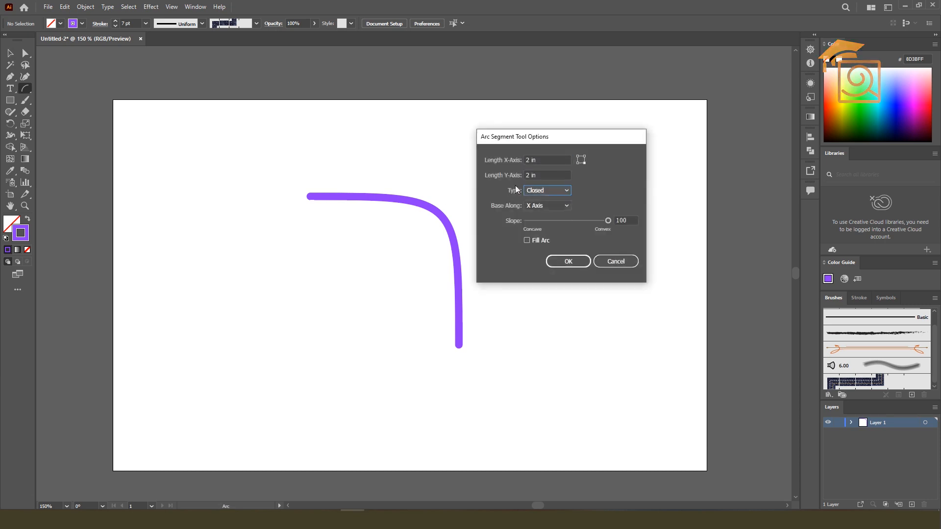
{"action": "left_click", "coordinate": [574, 259]}
{"action": "key", "text": "v"}
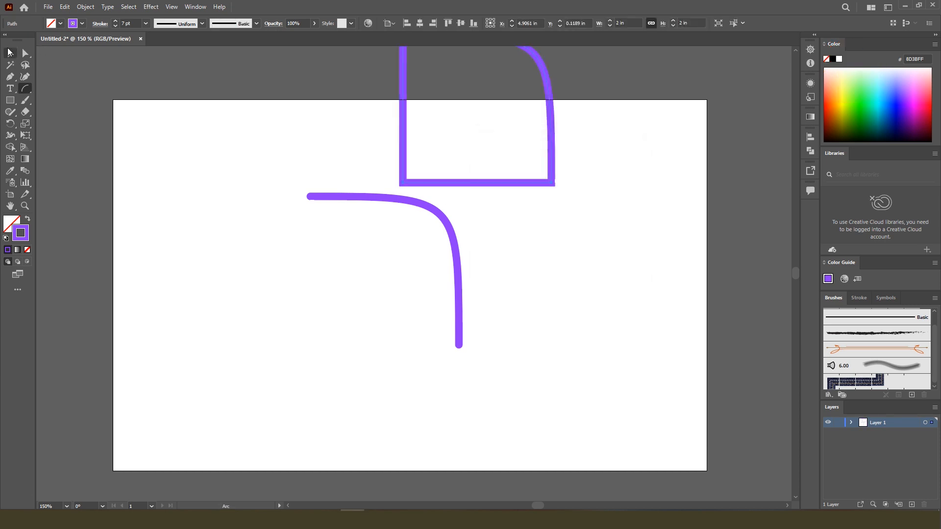
{"action": "left_click_drag", "start_coordinate": [555, 98], "coordinate": [661, 231]}
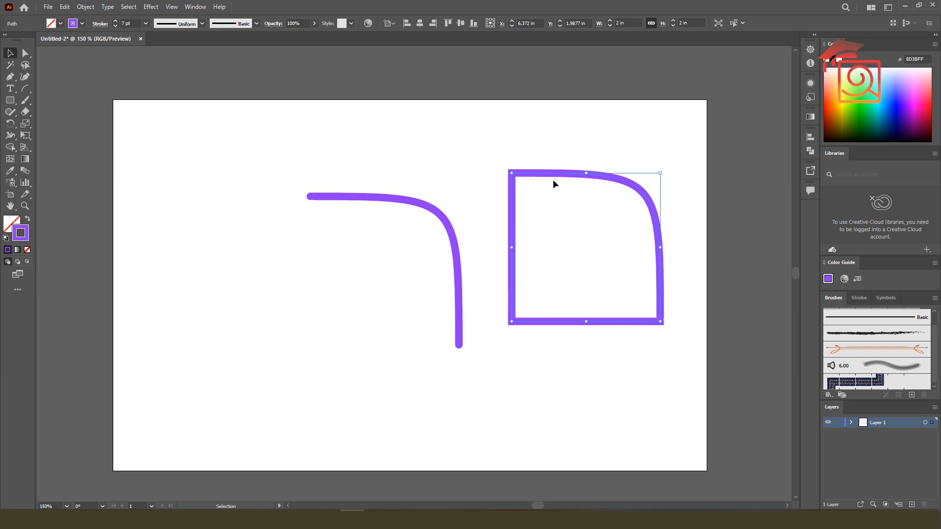
Create another Closed 2 in by 2 in arc near the artboard's upper left corner, with its base along the Y Axis.
{"action": "left_click_drag", "start_coordinate": [23, 89], "coordinate": [57, 100]}
{"action": "left_click", "coordinate": [237, 241]}
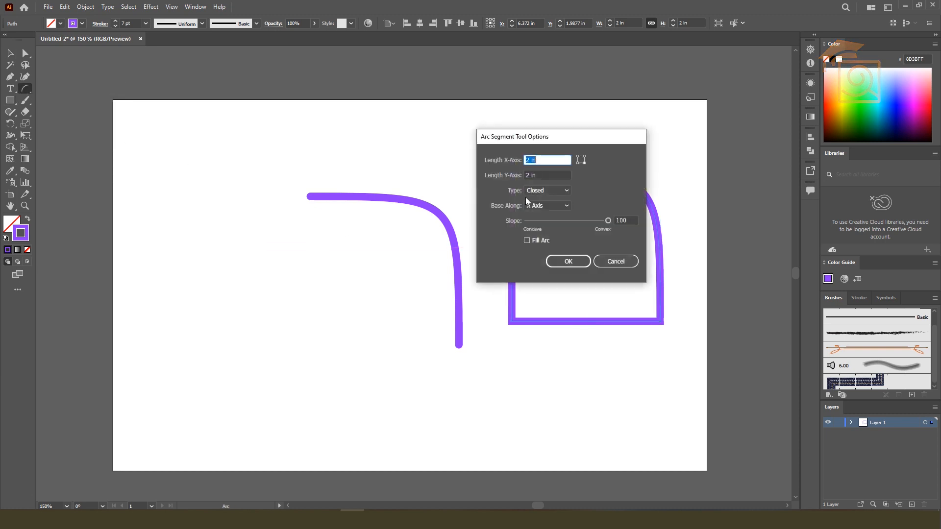
{"action": "left_click_drag", "start_coordinate": [546, 140], "coordinate": [594, 124]}
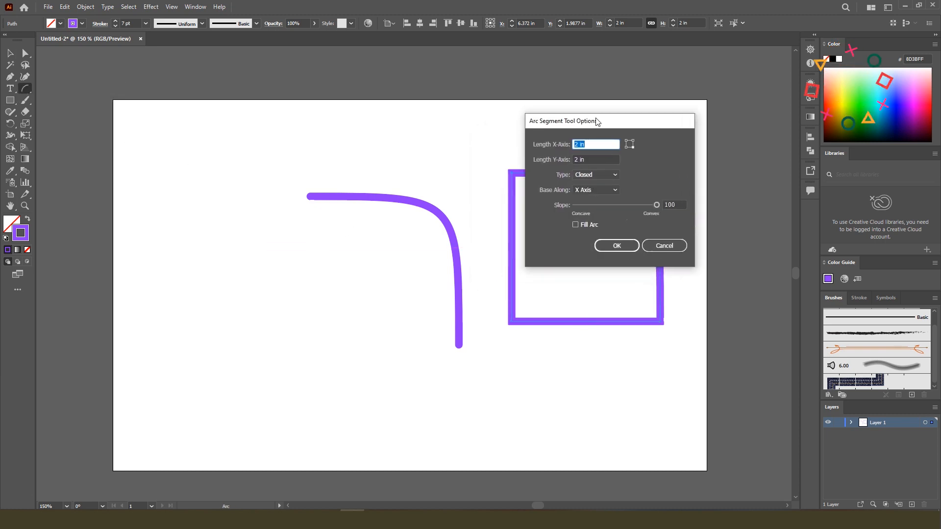
{"action": "left_click", "coordinate": [604, 192]}
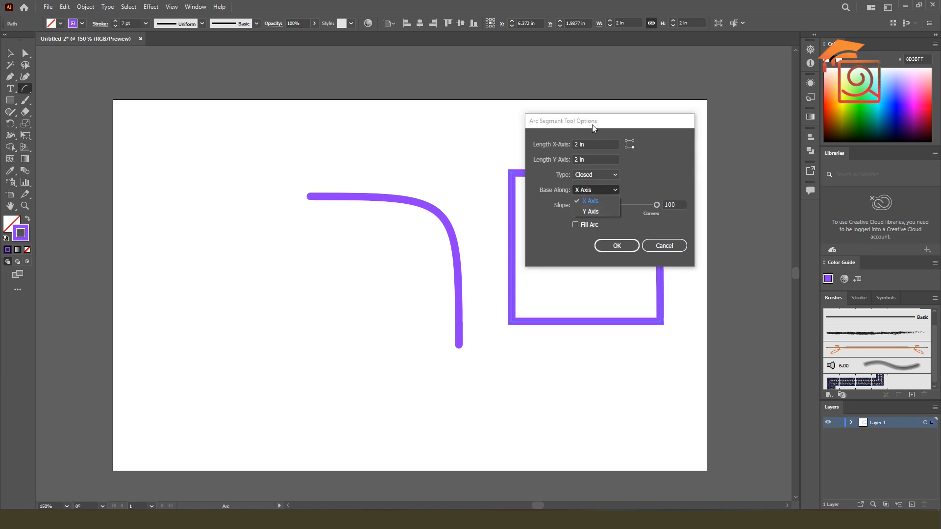
{"action": "left_click_drag", "start_coordinate": [592, 126], "coordinate": [684, 122]}
{"action": "left_click", "coordinate": [685, 186]}
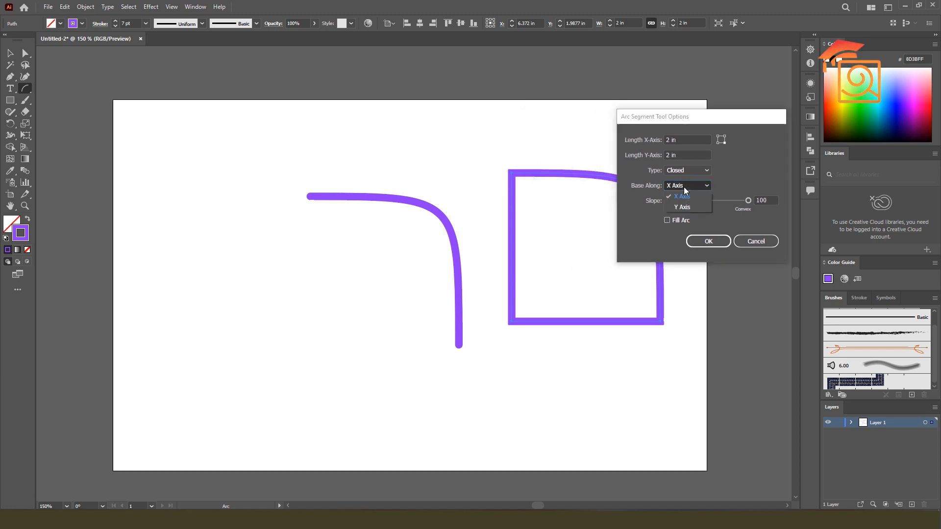
{"action": "left_click", "coordinate": [687, 209]}
{"action": "left_click", "coordinate": [708, 241]}
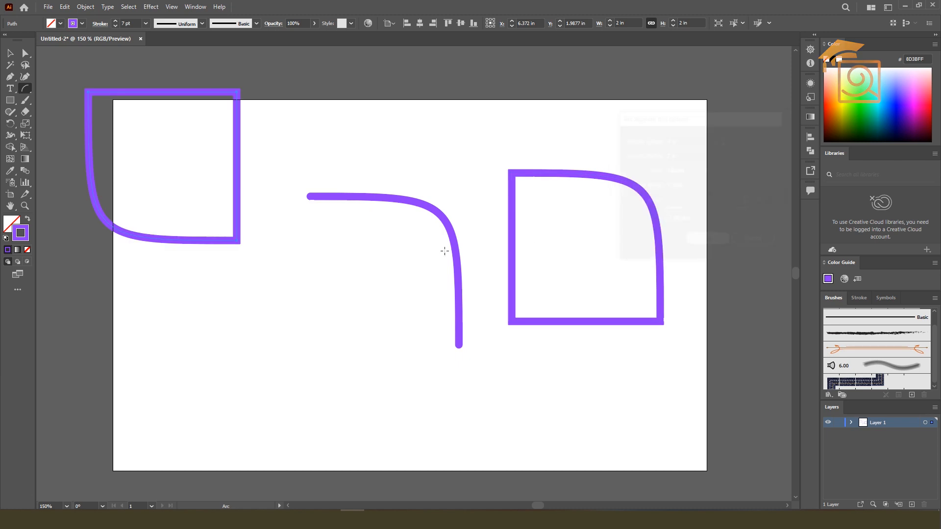
Move the upper-left closed arc down onto the artboard, at about X 2.21 in, Y 3.08 in.
{"action": "left_click", "coordinate": [10, 53]}
{"action": "left_click_drag", "start_coordinate": [238, 107], "coordinate": [353, 270]}
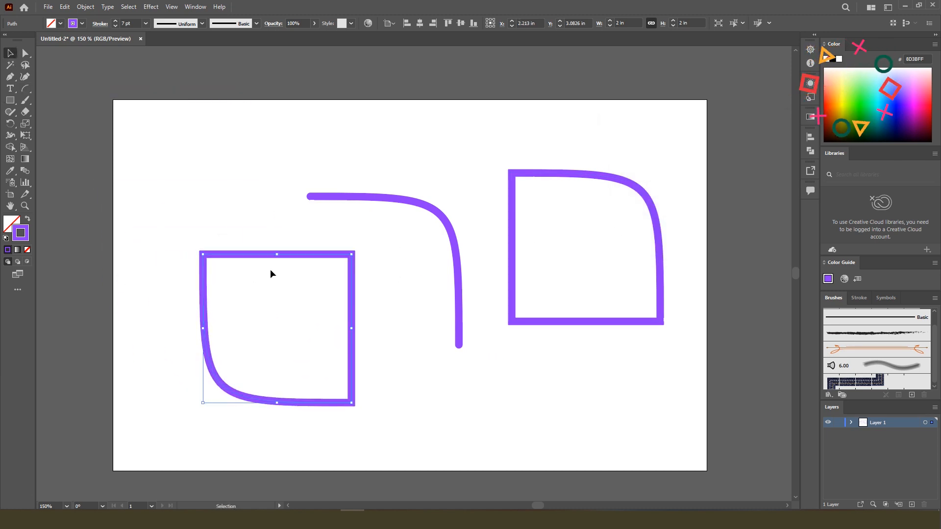
Create a Closed 2 in by 2 in arc along the Y Axis with a reduced convex slope, overlapping the artboard's upper edge.
{"action": "left_click_drag", "start_coordinate": [24, 92], "coordinate": [54, 100]}
{"action": "left_click", "coordinate": [534, 148]}
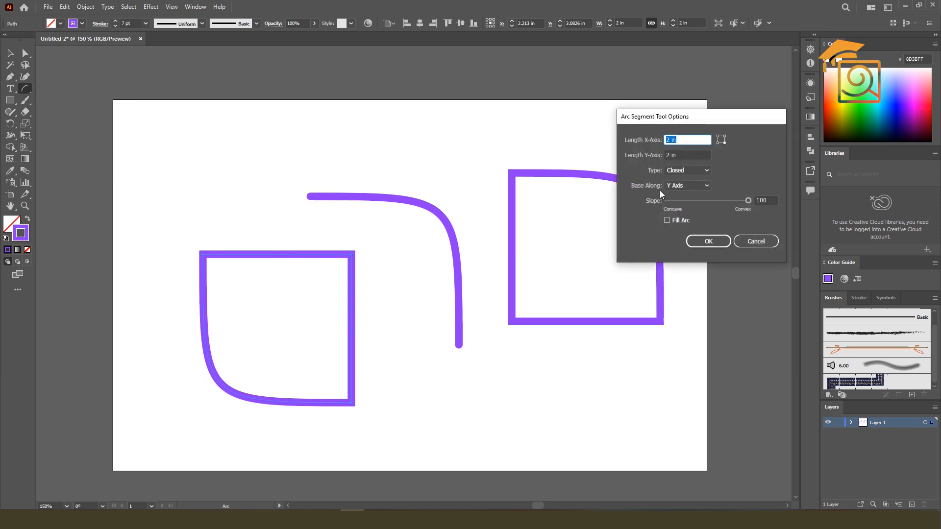
{"action": "left_click_drag", "start_coordinate": [710, 117], "coordinate": [754, 109]}
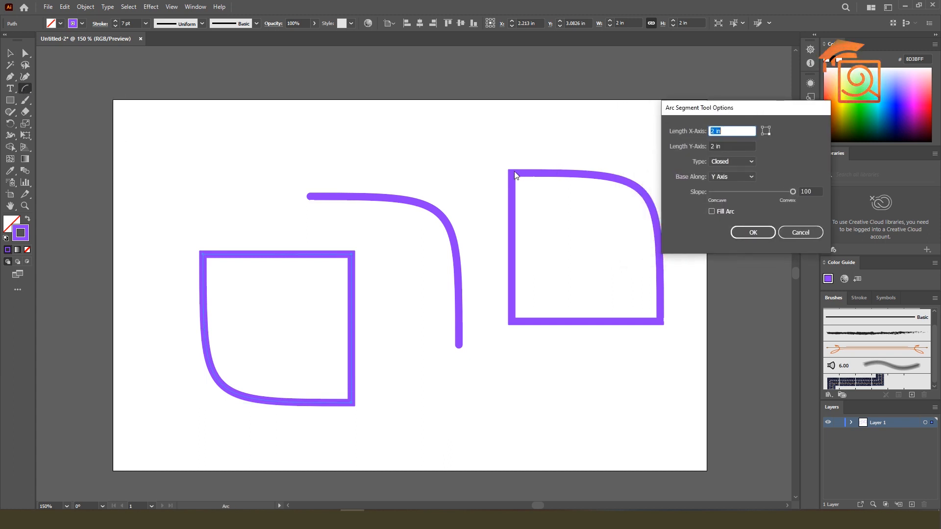
{"action": "left_click_drag", "start_coordinate": [791, 193], "coordinate": [763, 196]}
{"action": "left_click", "coordinate": [765, 233]}
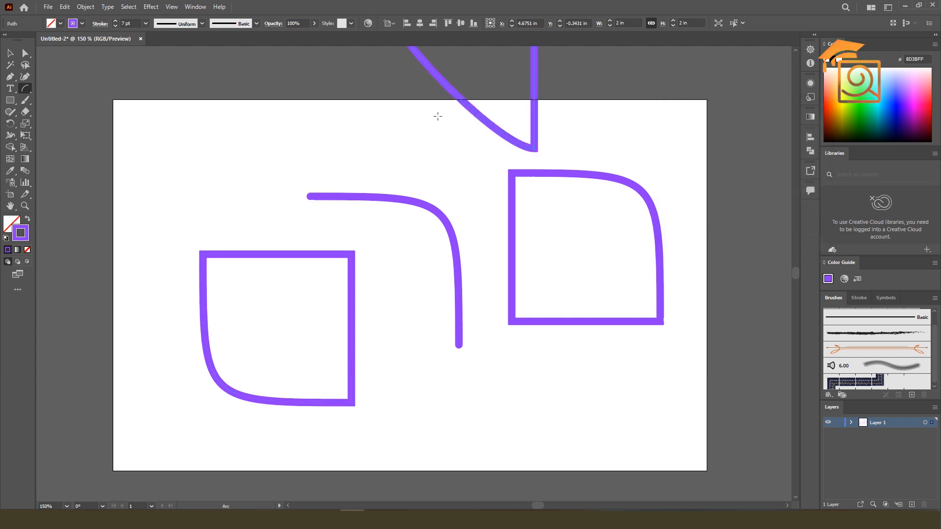
Create a Closed 2 in by 2 in arc along the Y Axis with a fully concave slope of -100, near the artboard's middle.
{"action": "scroll", "coordinate": [438, 212], "scroll_direction": "up", "scroll_amount": 2}
{"action": "scroll", "coordinate": [438, 213], "scroll_direction": "up", "scroll_amount": 2}
{"action": "scroll", "coordinate": [504, 264], "scroll_direction": "down", "scroll_amount": 6}
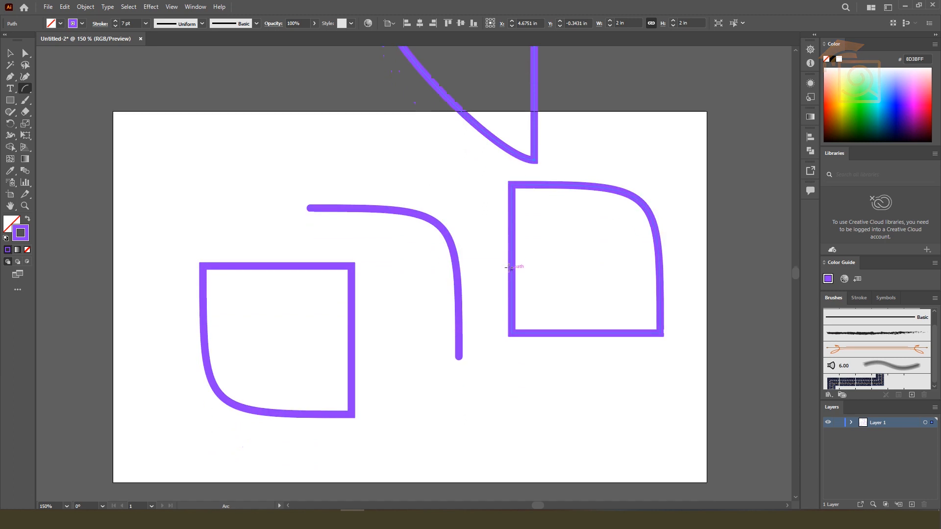
{"action": "scroll", "coordinate": [504, 264], "scroll_direction": "down", "scroll_amount": 1}
{"action": "left_click", "coordinate": [512, 304]}
{"action": "left_click_drag", "start_coordinate": [765, 193], "coordinate": [757, 190]}
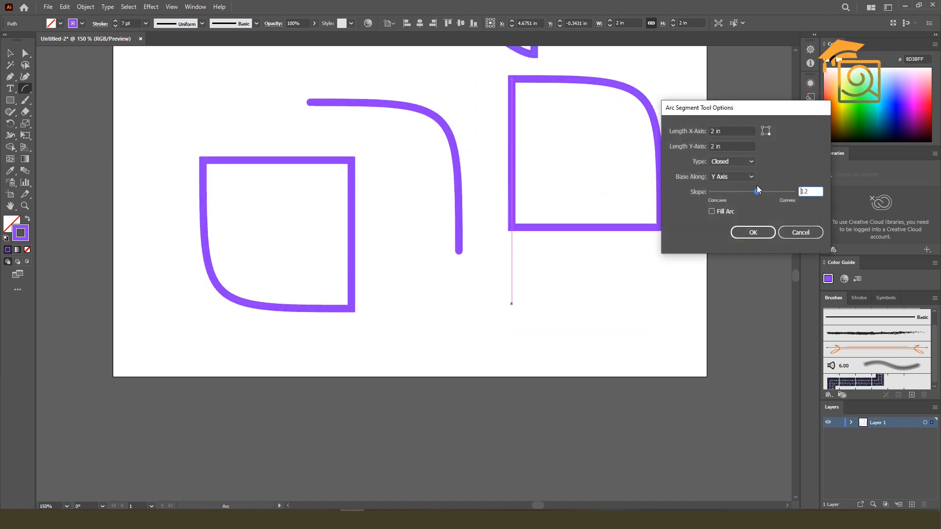
{"action": "left_click_drag", "start_coordinate": [757, 191], "coordinate": [715, 197]}
{"action": "left_click_drag", "start_coordinate": [728, 109], "coordinate": [597, 226]}
{"action": "left_click_drag", "start_coordinate": [584, 307], "coordinate": [560, 304]}
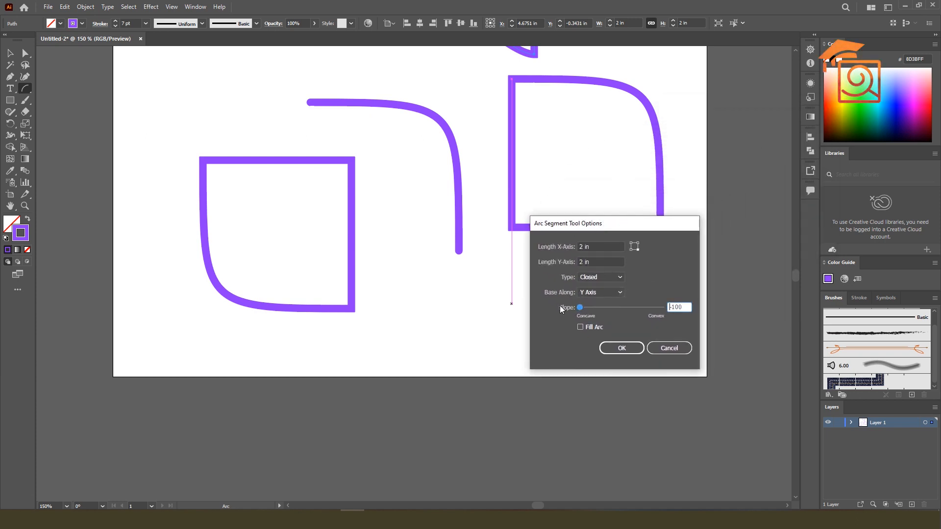
{"action": "left_click", "coordinate": [622, 348]}
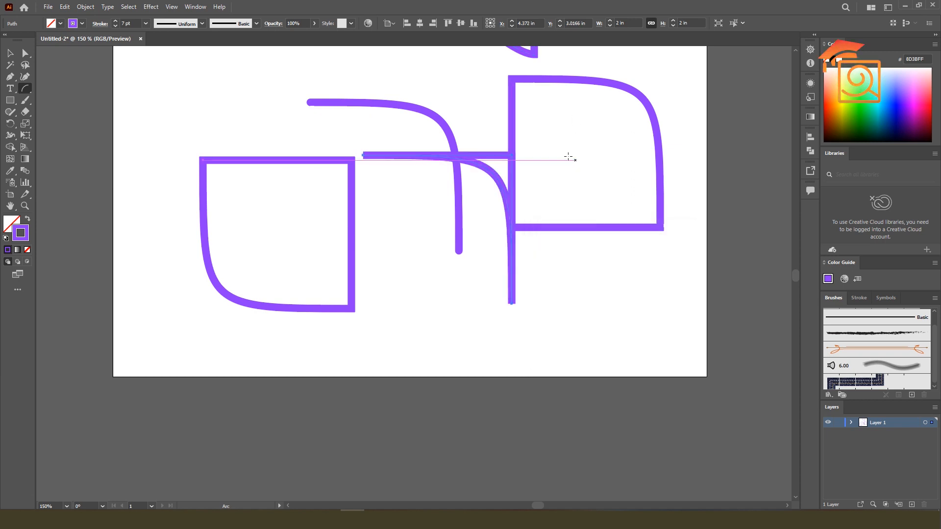
Create a Closed 2 in by 2 in arc with a fully convex slope of 100 and move it to the artboard's lower right corner.
{"action": "scroll", "coordinate": [544, 295], "scroll_direction": "up", "scroll_amount": 1}
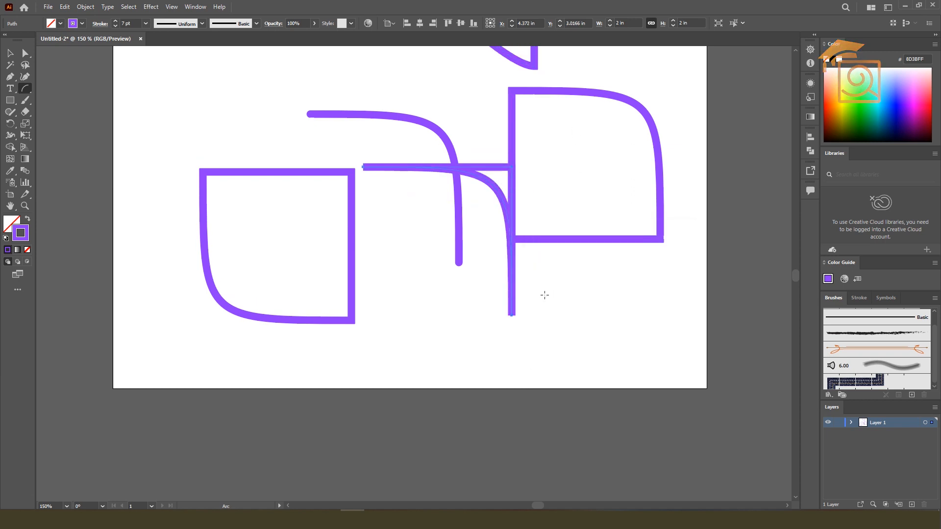
{"action": "left_click", "coordinate": [573, 305]}
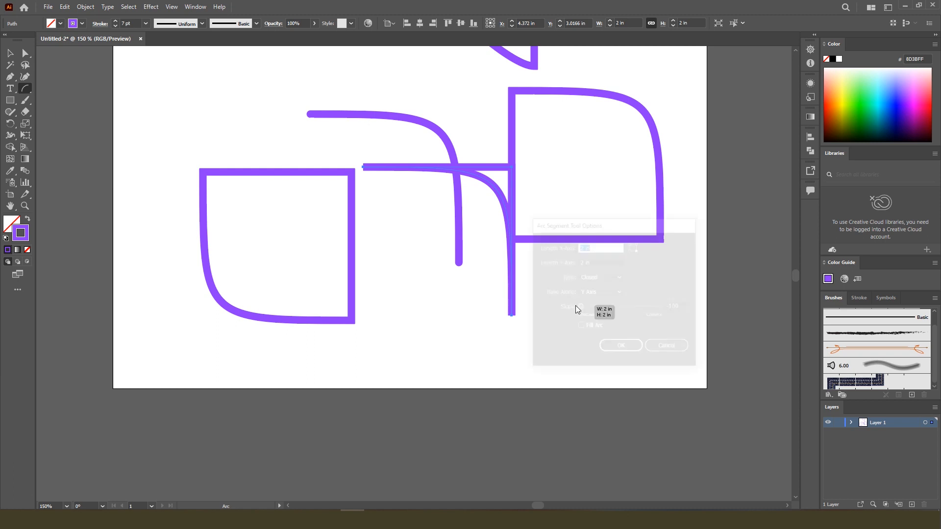
{"action": "left_click_drag", "start_coordinate": [580, 307], "coordinate": [663, 307]}
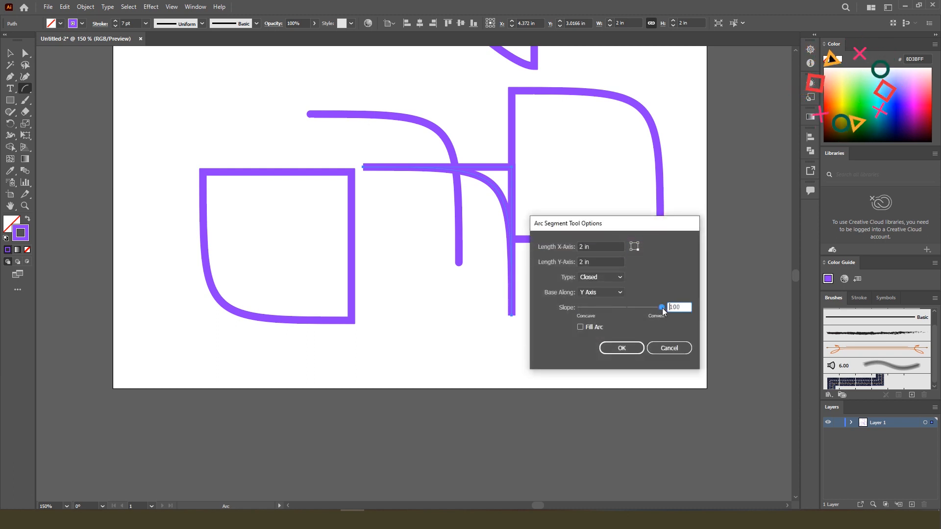
{"action": "left_click", "coordinate": [621, 348]}
{"action": "key", "text": "v"}
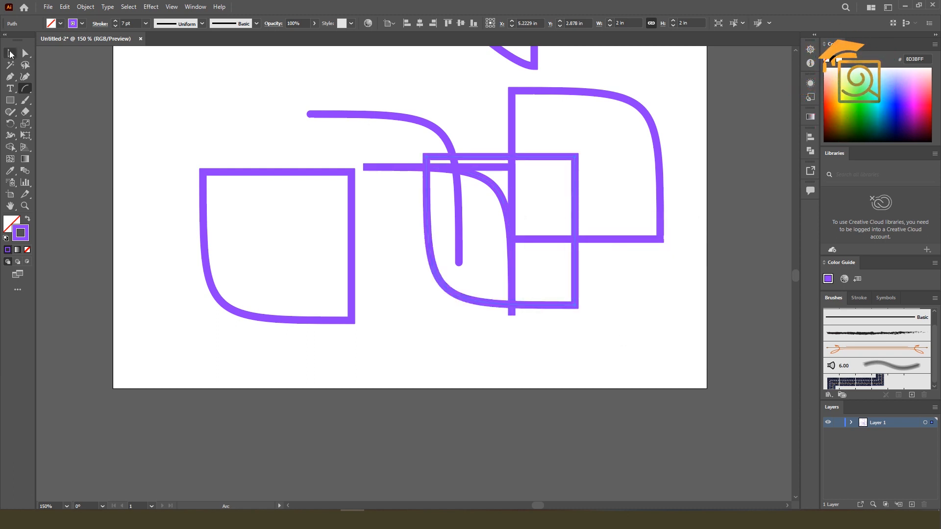
{"action": "left_click_drag", "start_coordinate": [581, 166], "coordinate": [693, 311]}
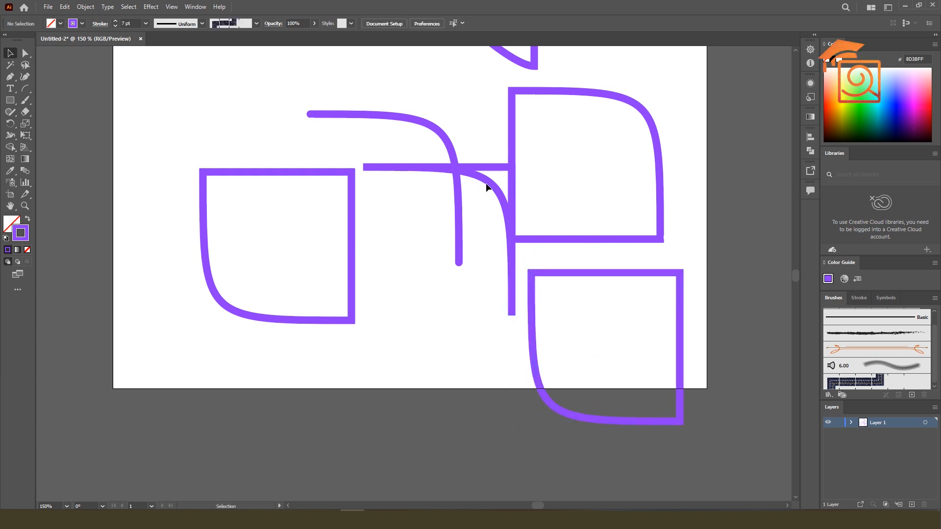
Move the concave arc down beside the lower-right closed arc, at about X 4.24 in, Y 4.71 in.
{"action": "left_click", "coordinate": [486, 185]}
{"action": "double_click", "coordinate": [487, 185]}
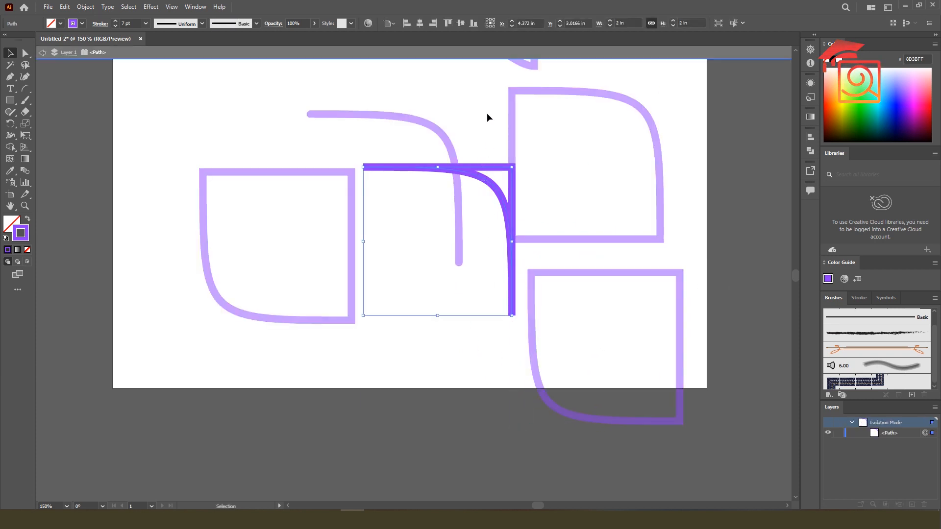
{"action": "left_click", "coordinate": [487, 51]}
{"action": "left_click_drag", "start_coordinate": [483, 188], "coordinate": [474, 314]}
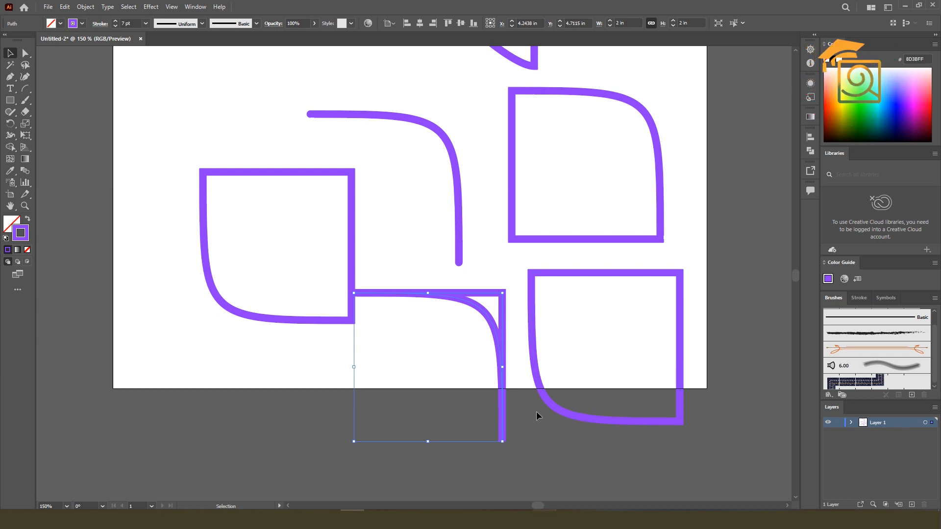
Delete all arcs from the document.
{"action": "left_click", "coordinate": [25, 88]}
{"action": "scroll", "coordinate": [474, 226], "scroll_direction": "up", "scroll_amount": 2}
{"action": "scroll", "coordinate": [474, 226], "scroll_direction": "up", "scroll_amount": 5}
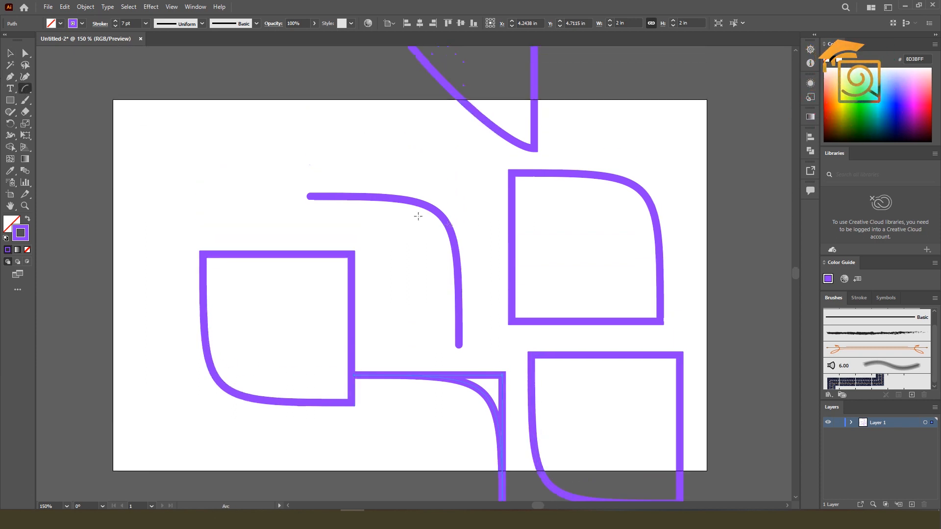
{"action": "key", "text": "ctrl+a"}
{"action": "key", "text": "Delete"}
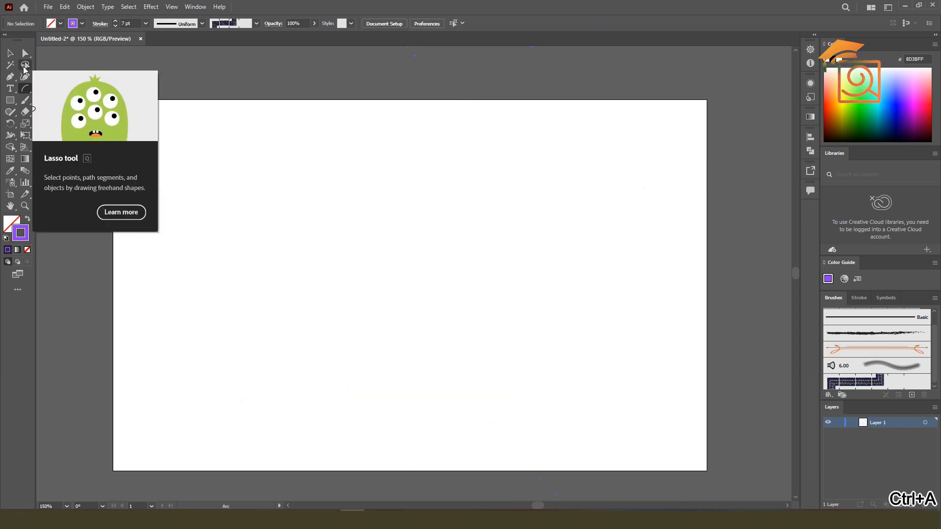
Try a Closed 2 in by 2 in arc along the Y Axis with slope 9, and remove it again.
{"action": "left_click", "coordinate": [425, 200]}
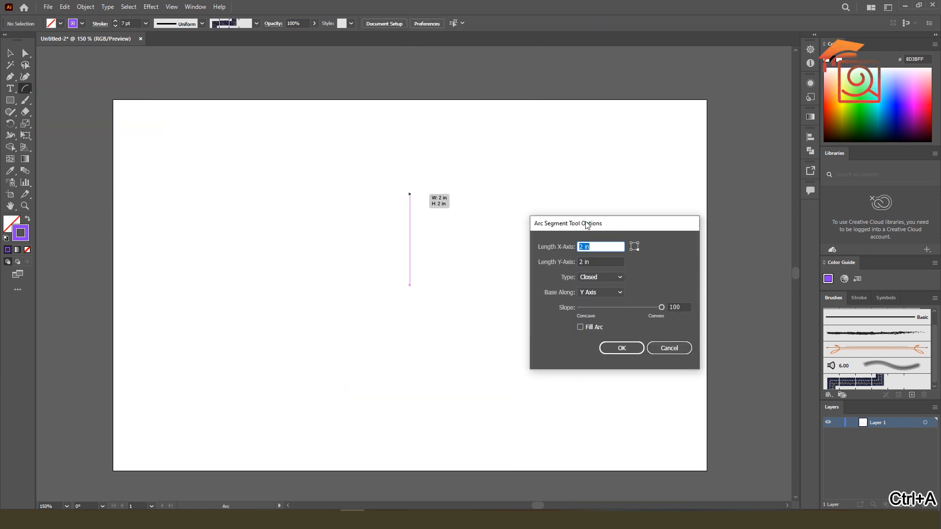
{"action": "left_click_drag", "start_coordinate": [606, 227], "coordinate": [413, 128]}
{"action": "left_click_drag", "start_coordinate": [455, 211], "coordinate": [432, 209]}
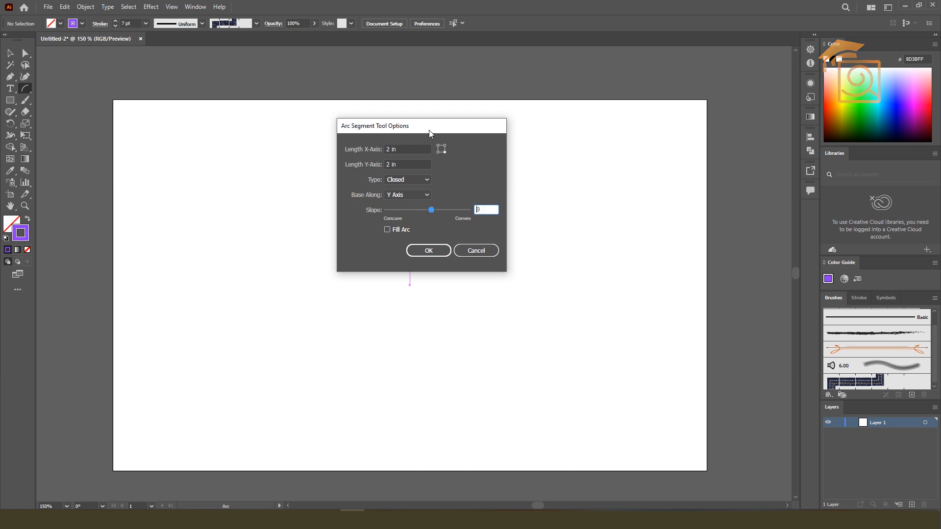
{"action": "left_click_drag", "start_coordinate": [426, 128], "coordinate": [627, 137]}
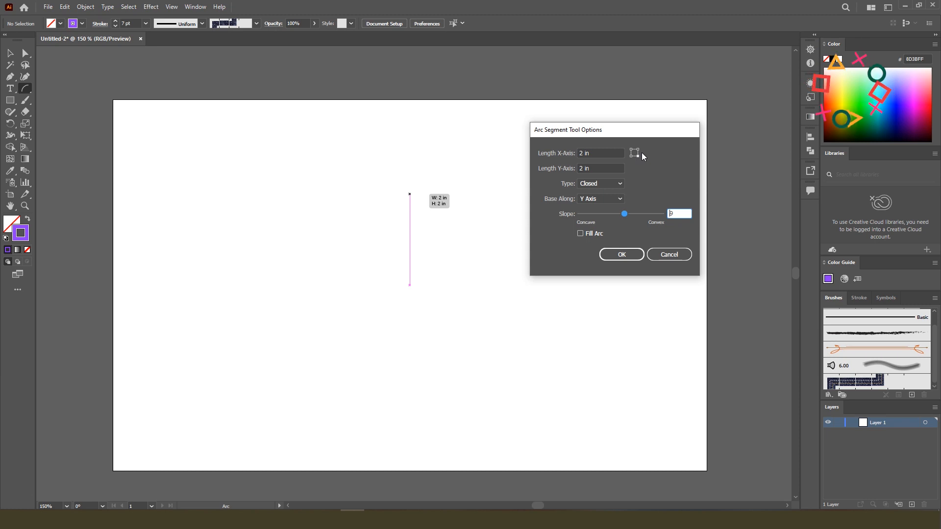
{"action": "left_click_drag", "start_coordinate": [630, 136], "coordinate": [674, 136]}
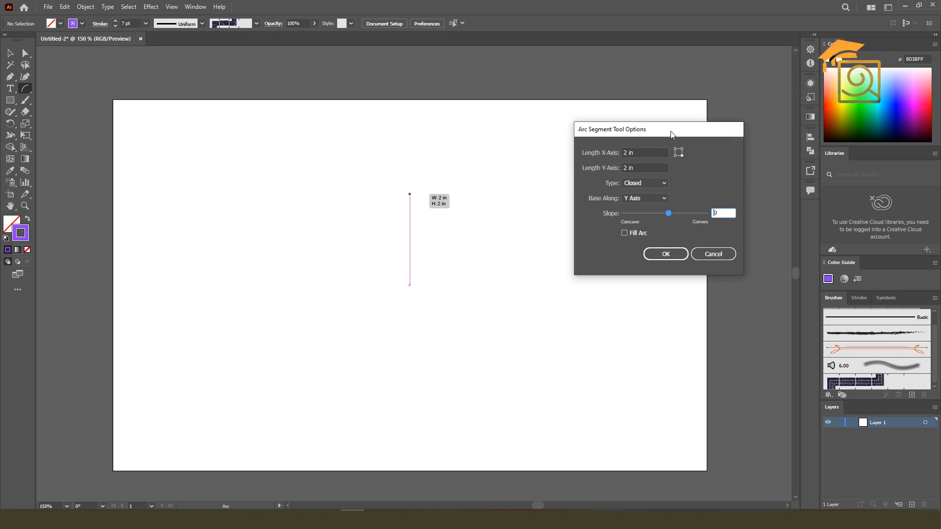
{"action": "left_click", "coordinate": [665, 253]}
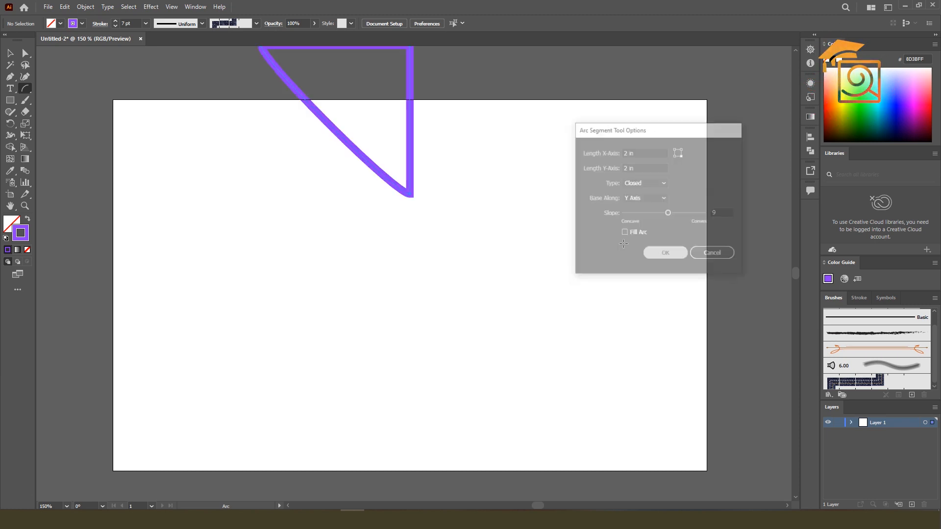
{"action": "key", "text": "Delete"}
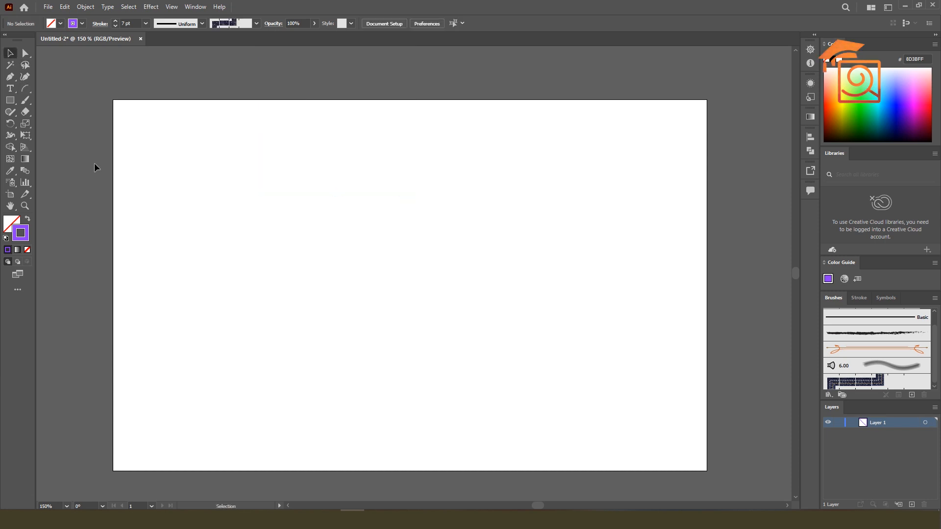
{"action": "mouse_move", "coordinate": [435, 248]}
{"action": "left_mouse_down"}
{"action": "mouse_move", "coordinate": [638, 248]}
{"action": "mouse_move", "coordinate": [437, 249]}
{"action": "left_mouse_up"}
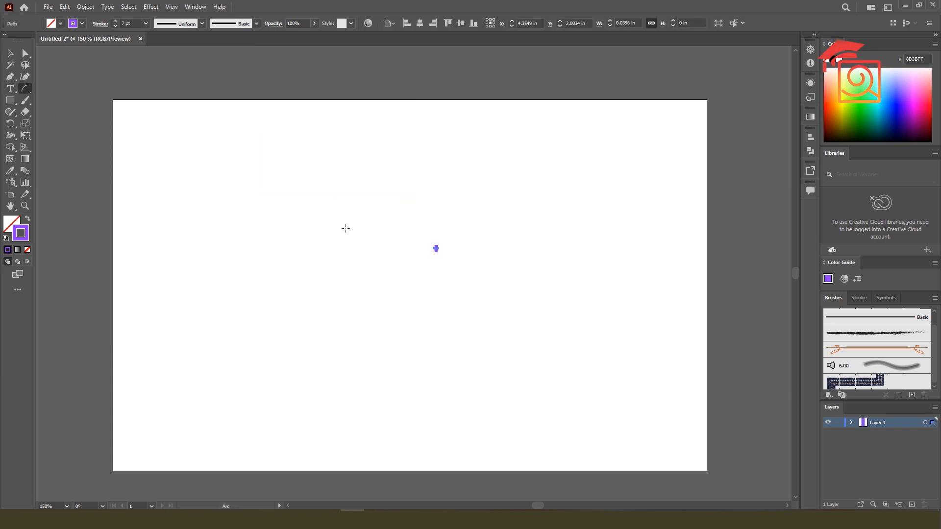
{"action": "key", "text": "ctrl+z"}
Try the arc slope at its concave and convex extremes, set it to 56, create the arc and undo it.
{"action": "left_click", "coordinate": [594, 230]}
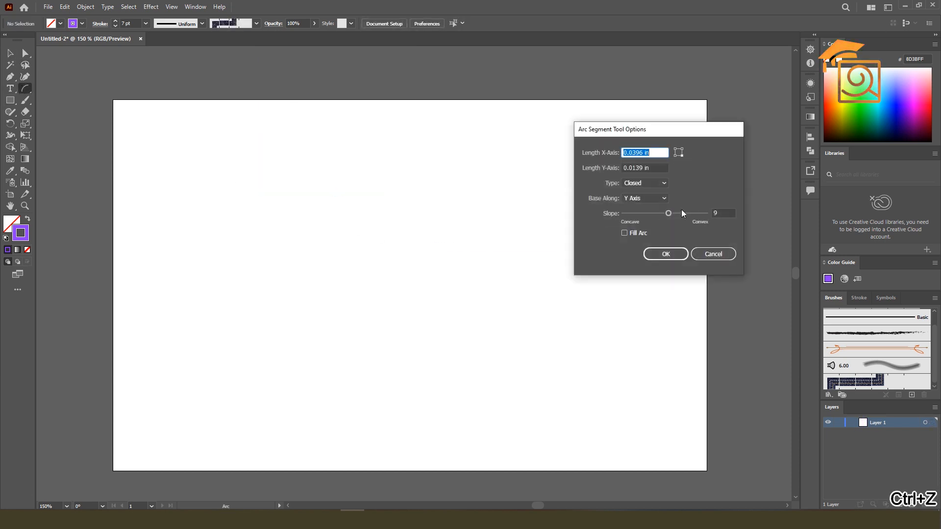
{"action": "left_click_drag", "start_coordinate": [668, 213], "coordinate": [687, 214]}
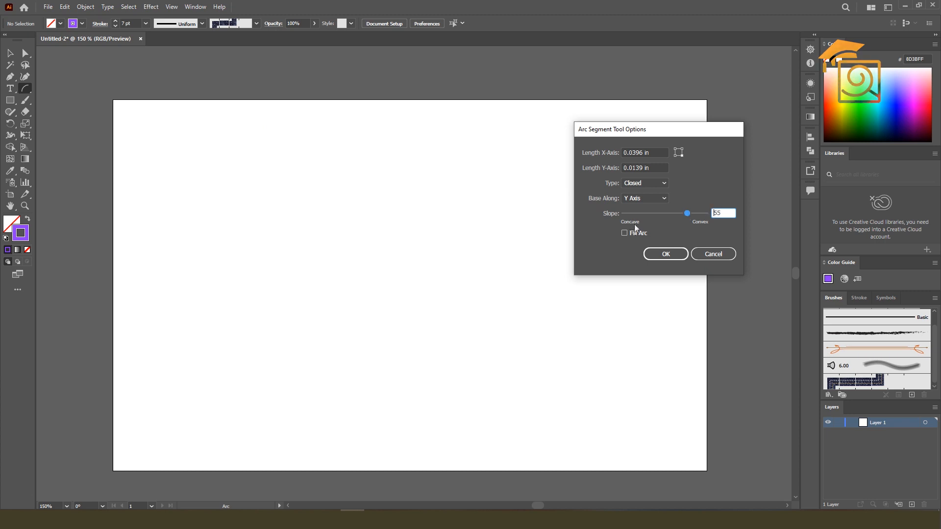
{"action": "left_click_drag", "start_coordinate": [687, 214], "coordinate": [594, 213]}
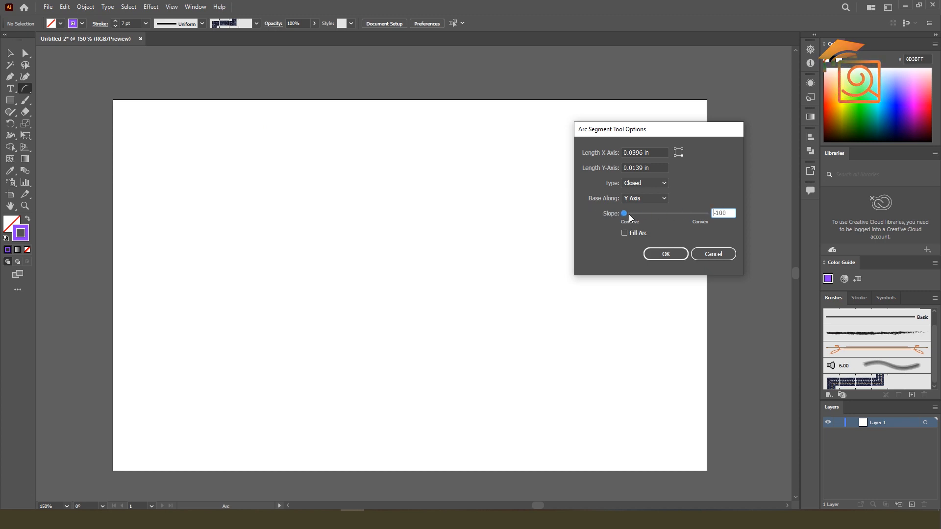
{"action": "left_click_drag", "start_coordinate": [629, 214], "coordinate": [701, 214]}
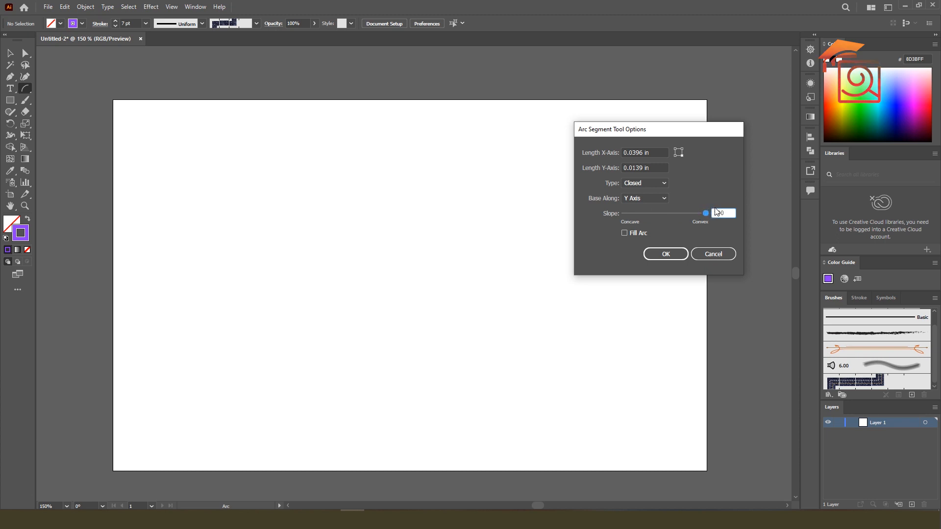
{"action": "left_click_drag", "start_coordinate": [705, 212], "coordinate": [687, 213]}
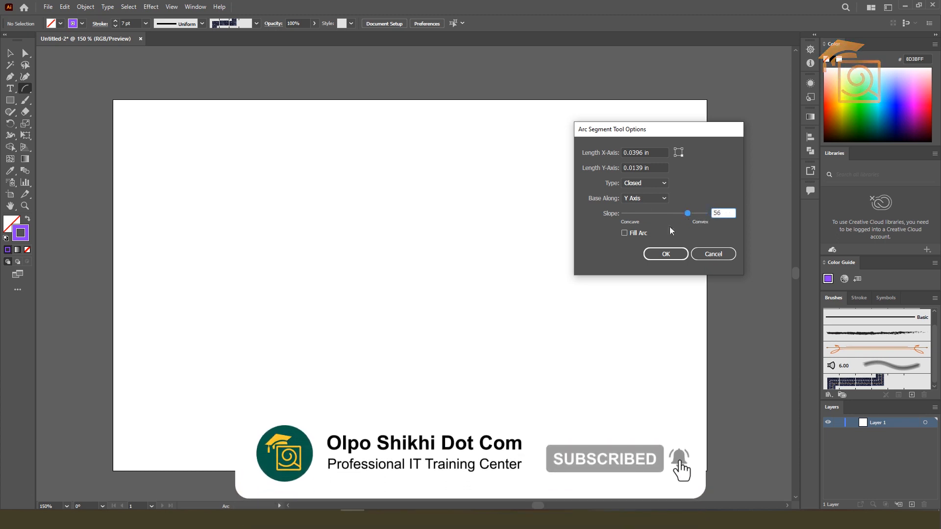
{"action": "left_click", "coordinate": [672, 254]}
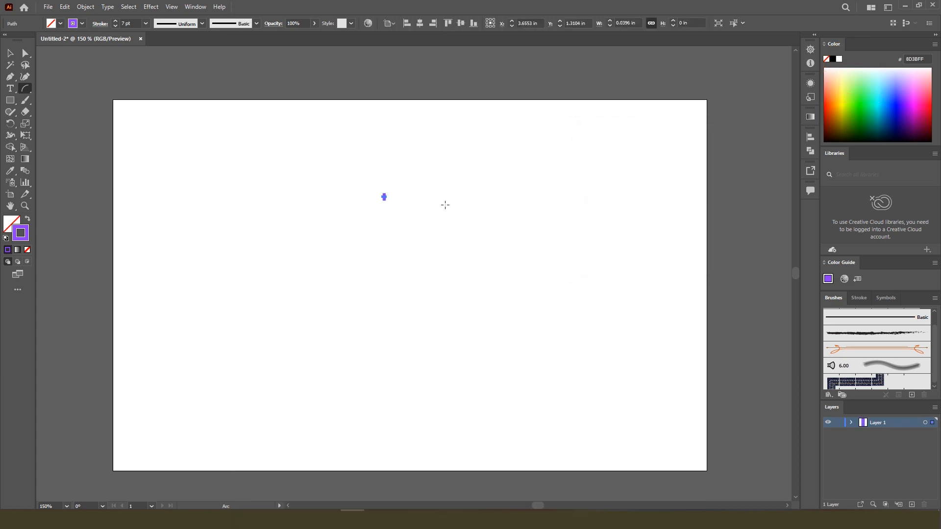
{"action": "key", "text": "ctrl+z"}
Create a Closed arc with X-axis and Y-axis lengths of 2 in and move it to about X 3.53 in, Y 2.13 in.
{"action": "left_click", "coordinate": [434, 188]}
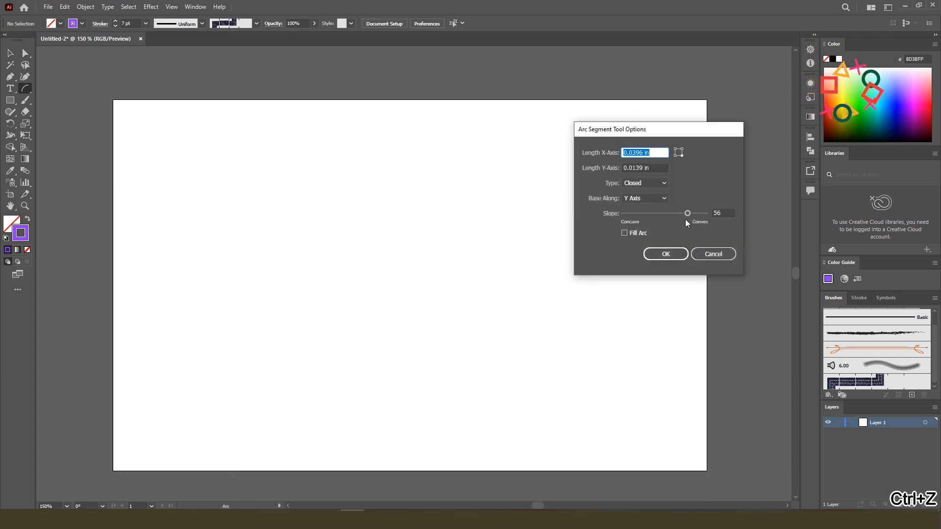
{"action": "type", "text": "2"}
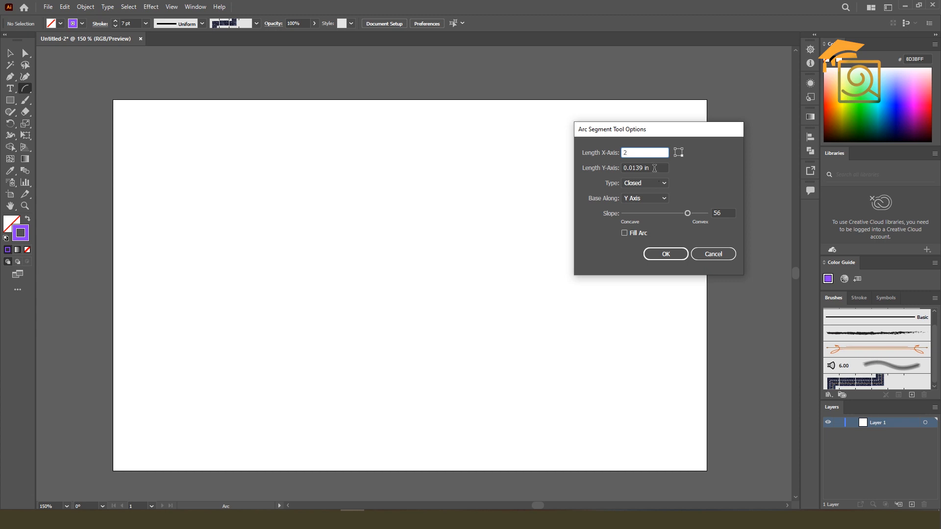
{"action": "key", "text": "Tab"}
{"action": "type", "text": "2"}
{"action": "left_click", "coordinate": [666, 254]}
{"action": "key", "text": "v"}
{"action": "left_click_drag", "start_coordinate": [434, 93], "coordinate": [450, 239]}
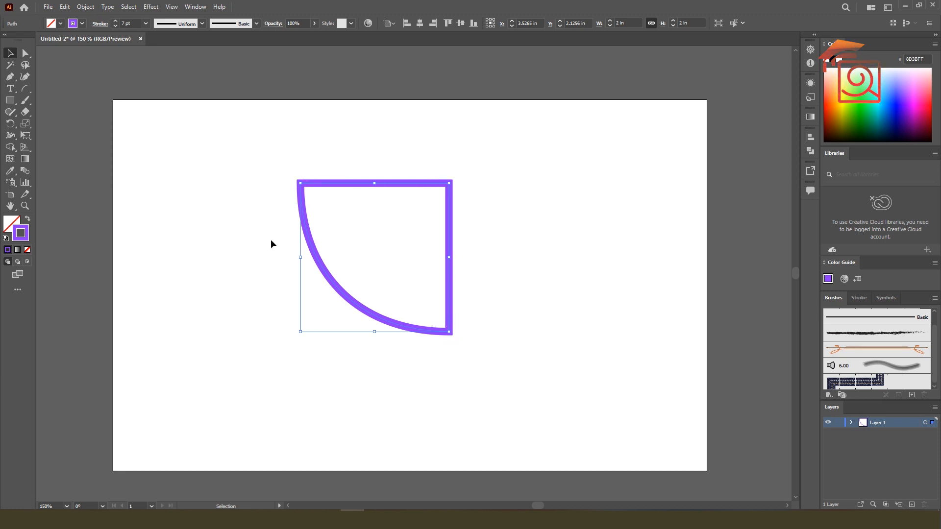
Create another Closed 2 in by 2 in arc beside the first, extending from its upper-left origin point, at about X 6.75 in, Y 2.42 in.
{"action": "left_click", "coordinate": [24, 91]}
{"action": "left_click", "coordinate": [536, 201]}
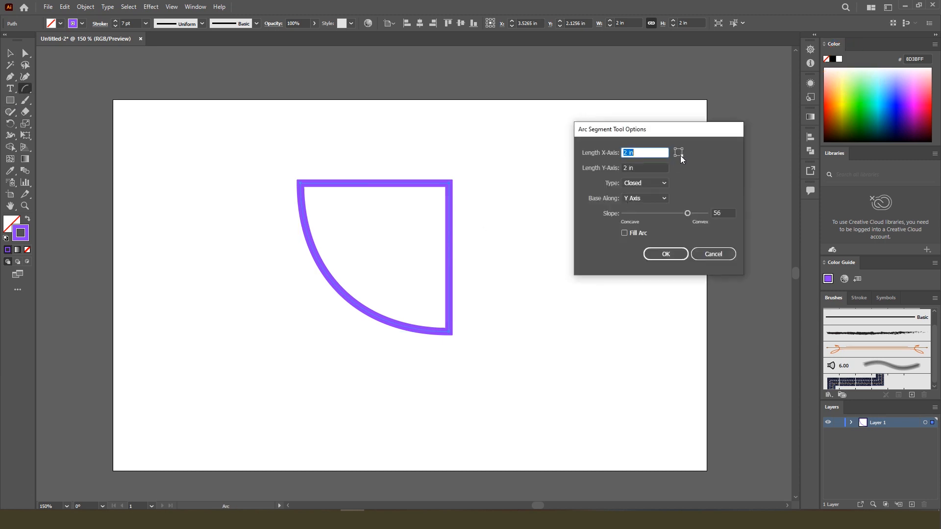
{"action": "left_click", "coordinate": [677, 254]}
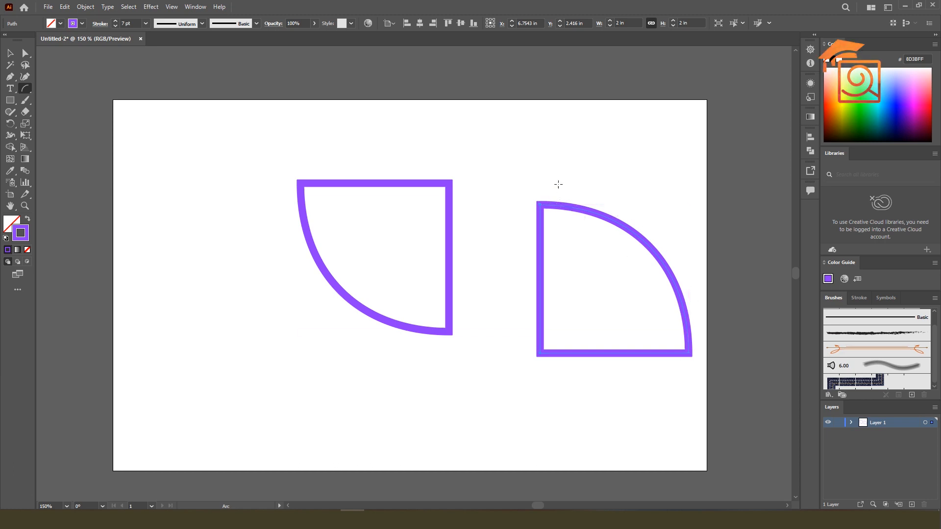
Create a third Closed 2 in by 2 in arc extending upward from its lower-left origin point, and move it between the other arcs.
{"action": "left_click", "coordinate": [552, 156]}
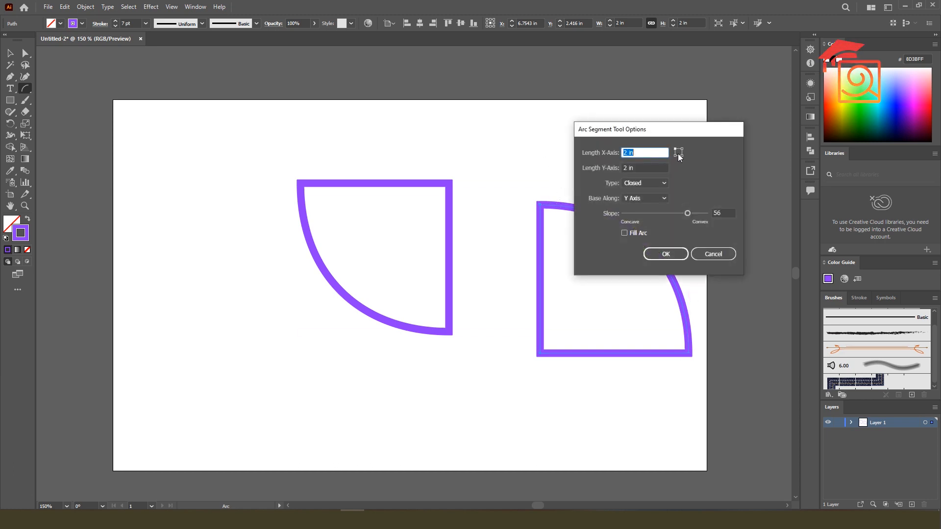
{"action": "left_click", "coordinate": [686, 256]}
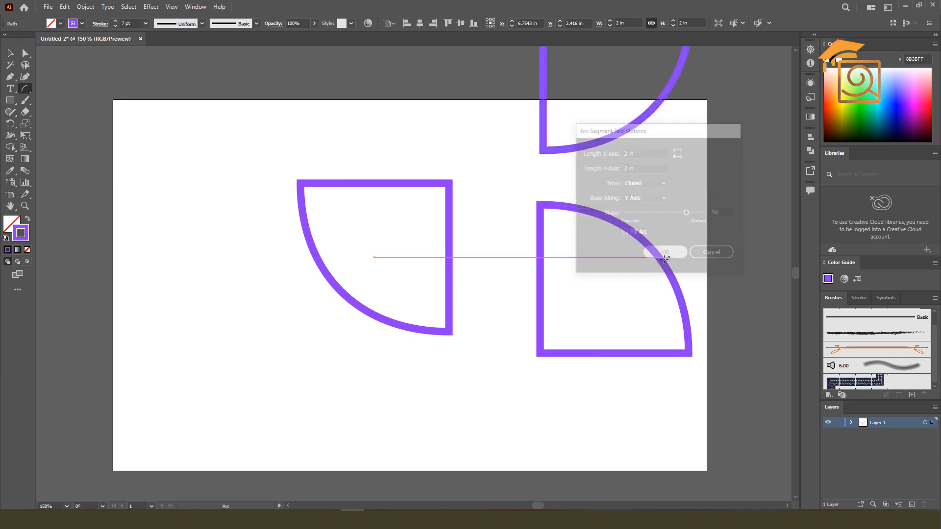
{"action": "left_click", "coordinate": [11, 53]}
{"action": "scroll", "coordinate": [607, 244], "scroll_direction": "up", "scroll_amount": 2}
{"action": "left_click_drag", "start_coordinate": [545, 177], "coordinate": [472, 221]}
Delete all arcs from the artboard.
{"action": "scroll", "coordinate": [548, 302], "scroll_direction": "down", "scroll_amount": 1}
{"action": "left_click_drag", "start_coordinate": [325, 144], "coordinate": [658, 395]}
{"action": "key", "text": "Delete"}
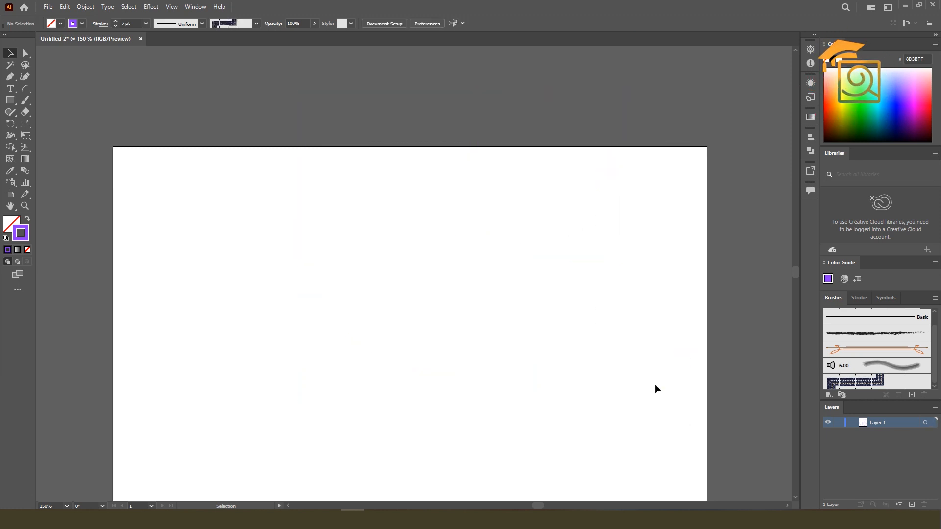
Create a Closed 2 in by 2 in arc along the Y Axis with Fill Arc enabled, and delete it.
{"action": "left_click", "coordinate": [25, 88]}
{"action": "left_click", "coordinate": [506, 287]}
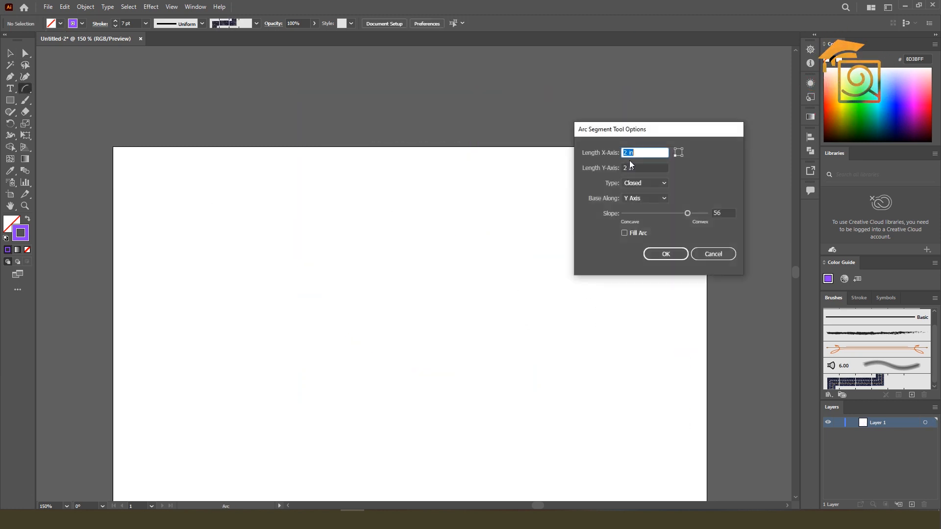
{"action": "left_click_drag", "start_coordinate": [641, 130], "coordinate": [383, 135]}
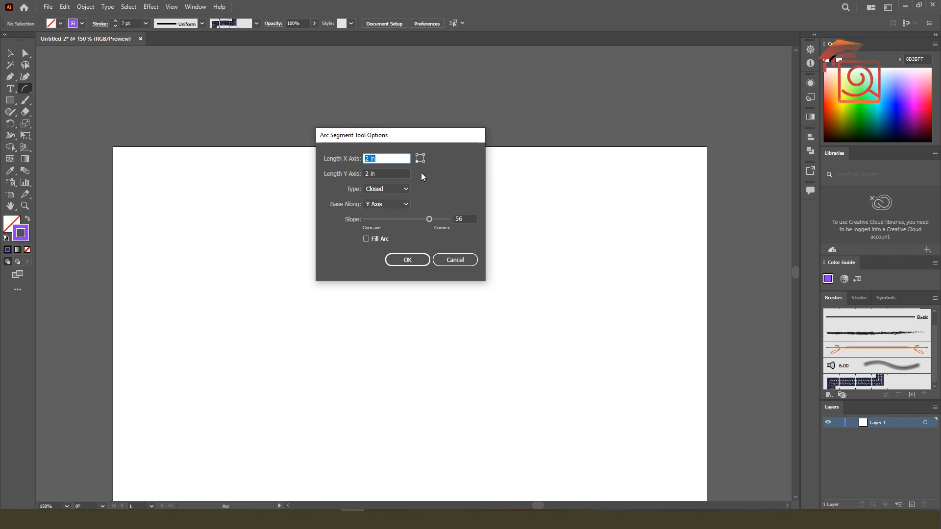
{"action": "left_click", "coordinate": [371, 239]}
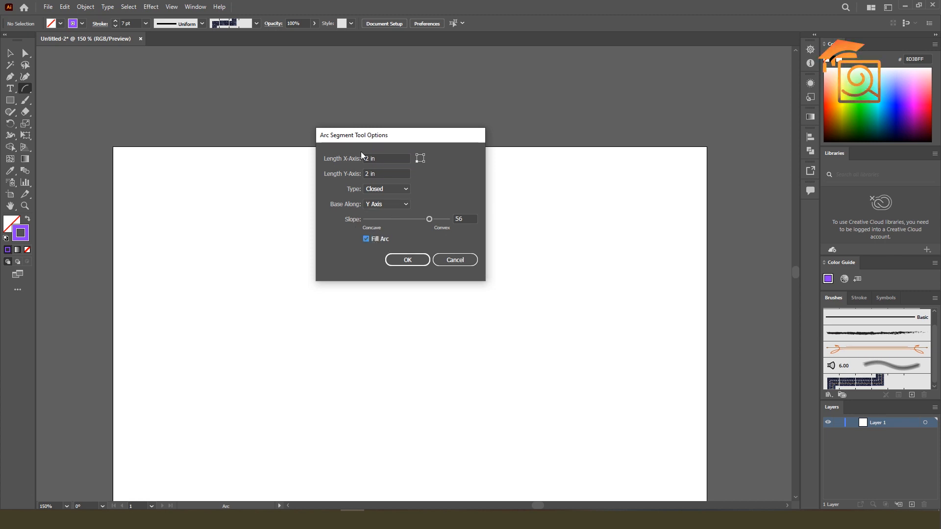
{"action": "left_click_drag", "start_coordinate": [353, 133], "coordinate": [463, 132]}
{"action": "left_click", "coordinate": [519, 256]}
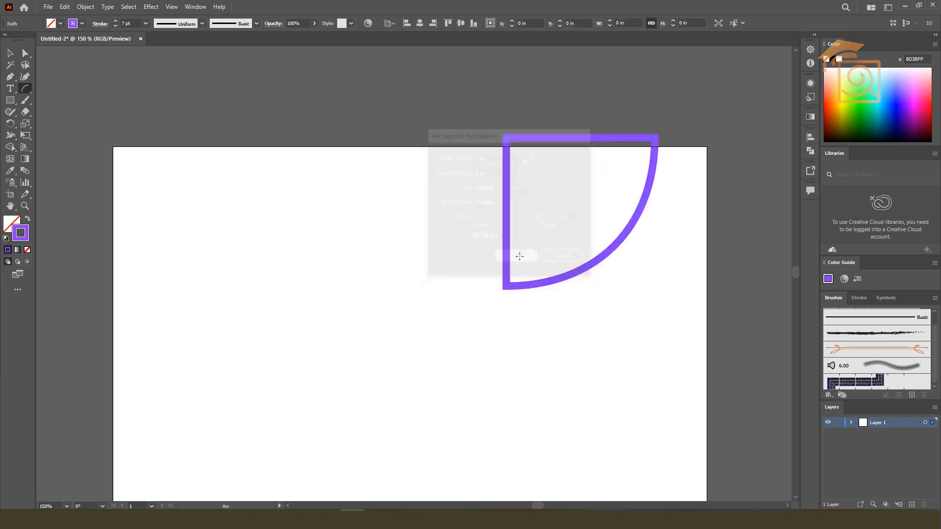
{"action": "key", "text": "v"}
{"action": "key", "text": "Delete"}
Set the fill colour to purple 7506FF and the stroke to None, leaving the fill active.
{"action": "key", "text": "x"}
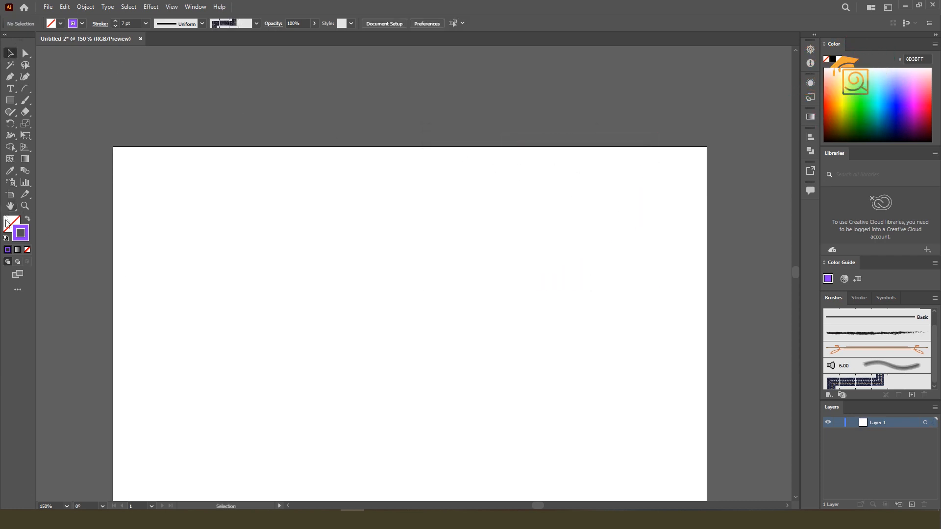
{"action": "left_click", "coordinate": [906, 99]}
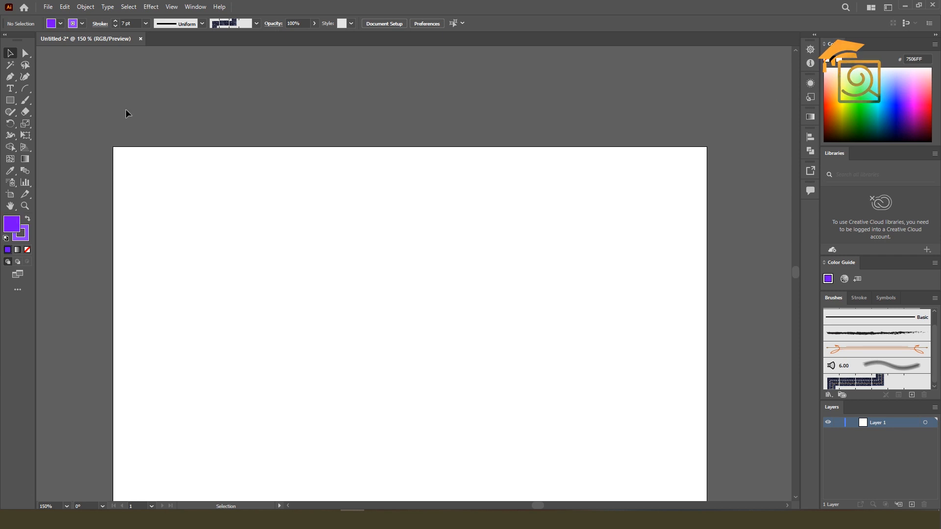
{"action": "left_click", "coordinate": [24, 231]}
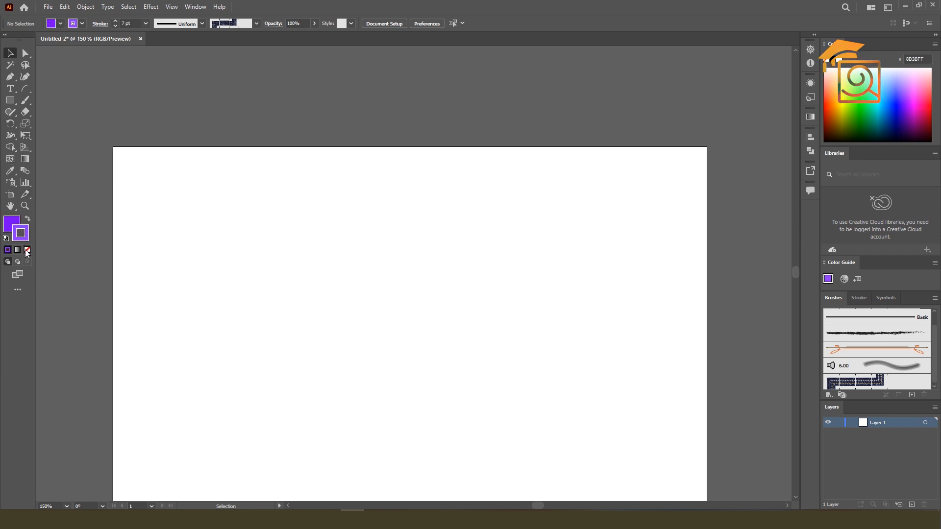
{"action": "left_click", "coordinate": [27, 250]}
{"action": "left_click", "coordinate": [13, 225]}
Create a purple-filled Closed 2 in by 2 in arc, move it to about X 2.35 in, Y 1.85 in, and delete it.
{"action": "left_click", "coordinate": [24, 88]}
{"action": "left_click", "coordinate": [486, 280]}
{"action": "left_click", "coordinate": [479, 237]}
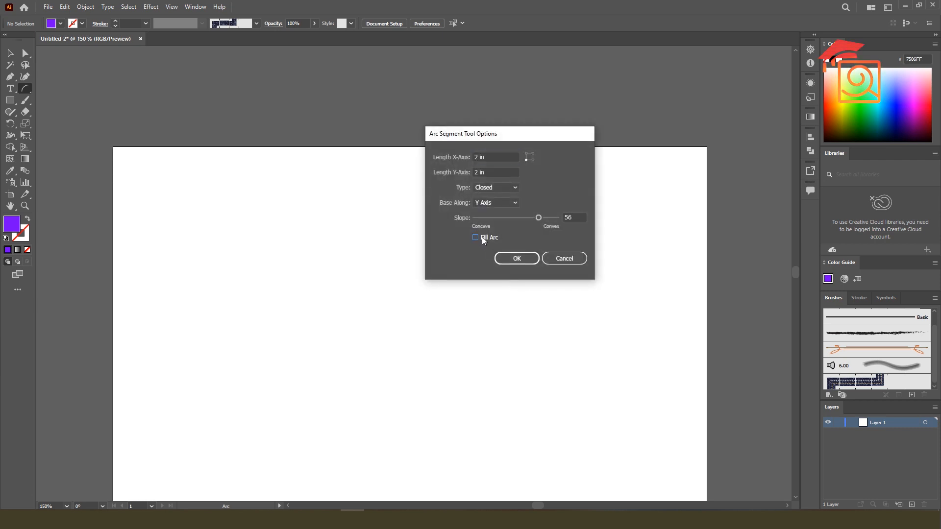
{"action": "left_click", "coordinate": [517, 258]}
{"action": "left_click", "coordinate": [9, 52]}
{"action": "left_click_drag", "start_coordinate": [582, 204], "coordinate": [310, 286]}
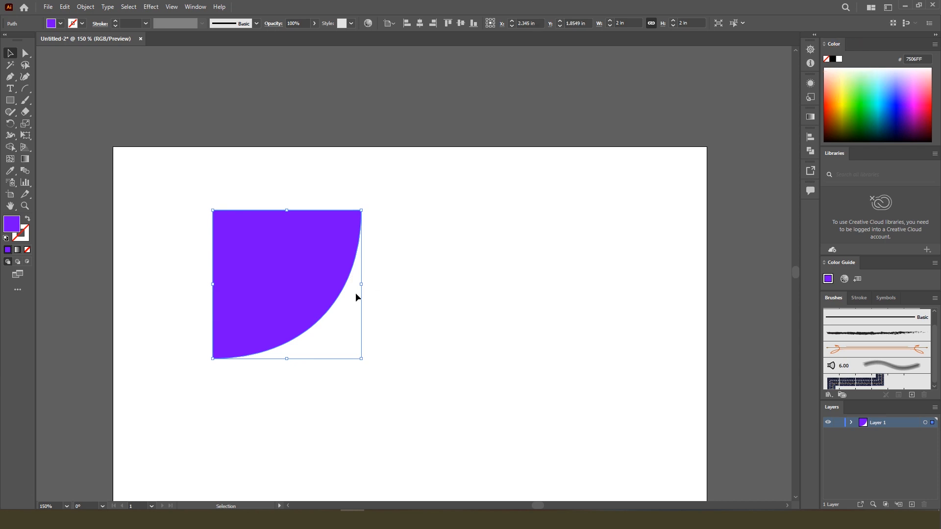
{"action": "key", "text": "Delete"}
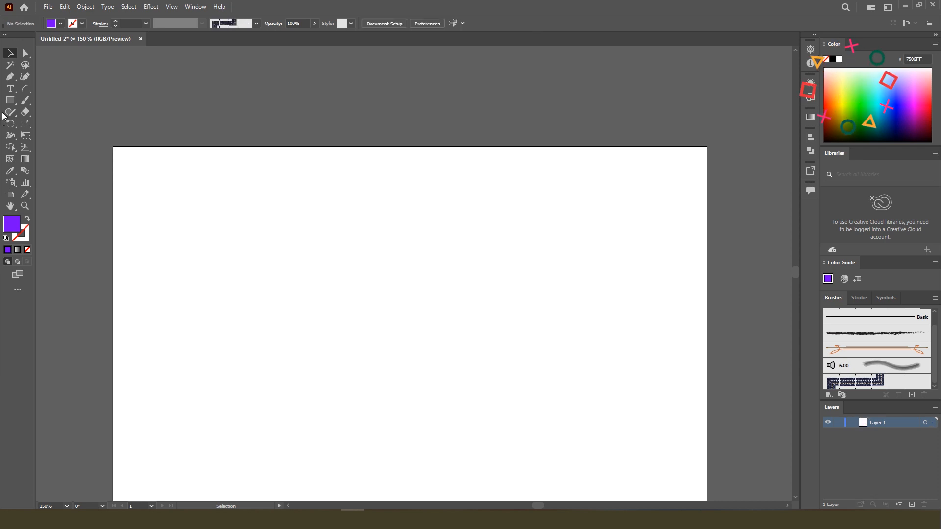
Try a freehand filled arc on the artboard without changing the arc options, and undo it.
{"action": "left_click", "coordinate": [26, 89]}
{"action": "left_click", "coordinate": [65, 100]}
{"action": "left_click", "coordinate": [405, 245]}
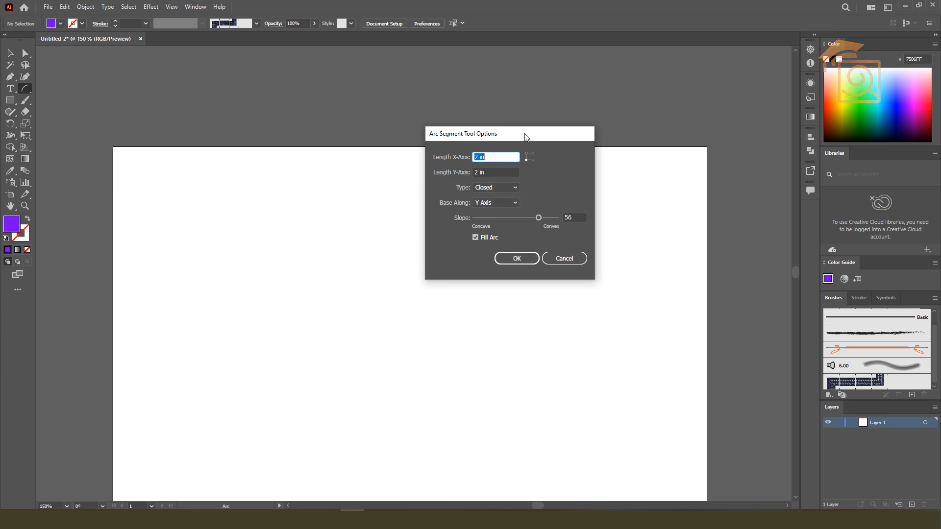
{"action": "left_click_drag", "start_coordinate": [526, 137], "coordinate": [411, 174]}
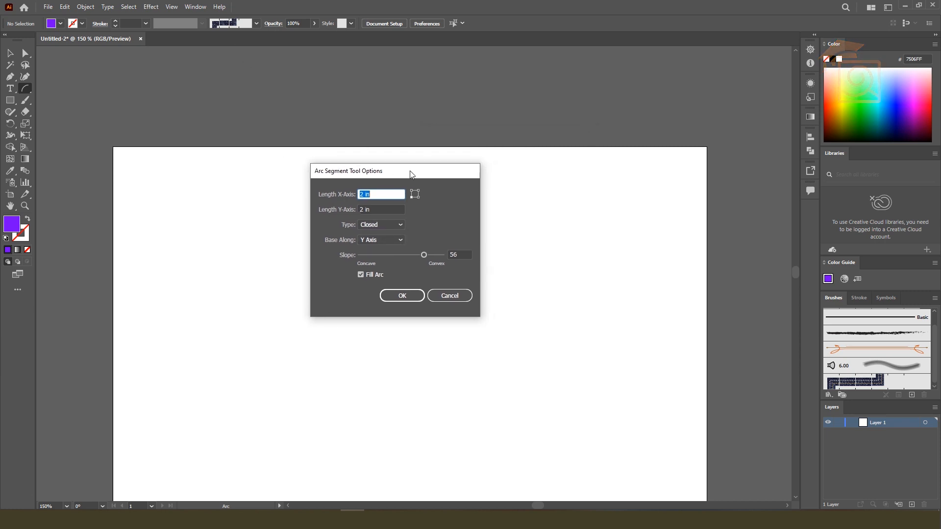
{"action": "left_click", "coordinate": [447, 297]}
{"action": "left_click_drag", "start_coordinate": [304, 195], "coordinate": [506, 319]}
{"action": "key", "text": "ctrl+z"}
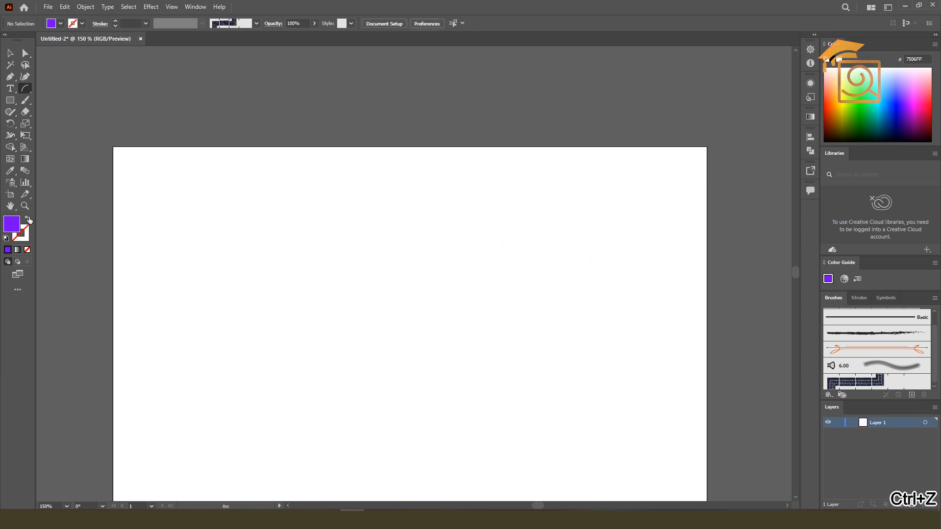
Swap the fill and stroke colours, then try a freehand arc about 3.72 in by 1.61 in and undo it.
{"action": "left_click", "coordinate": [28, 219]}
{"action": "mouse_move", "coordinate": [266, 222]}
{"action": "left_mouse_down"}
{"action": "mouse_move", "coordinate": [488, 319]}
{"action": "mouse_move", "coordinate": [415, 320]}
{"action": "mouse_move", "coordinate": [570, 358]}
{"action": "left_mouse_up"}
{"action": "key", "text": "ctrl+z"}
Set the arc type to Open, create the arc, and undo it.
{"action": "left_click", "coordinate": [436, 226]}
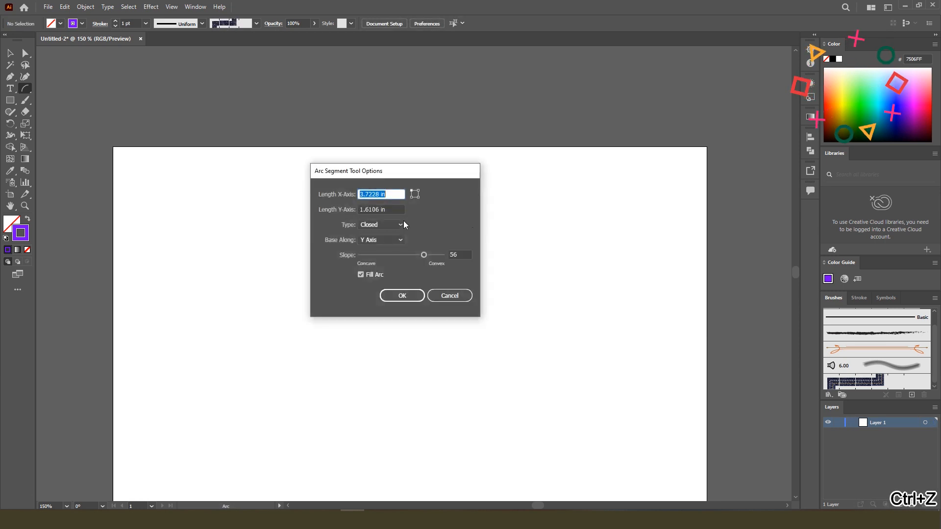
{"action": "left_click", "coordinate": [379, 226]}
{"action": "left_click", "coordinate": [384, 234]}
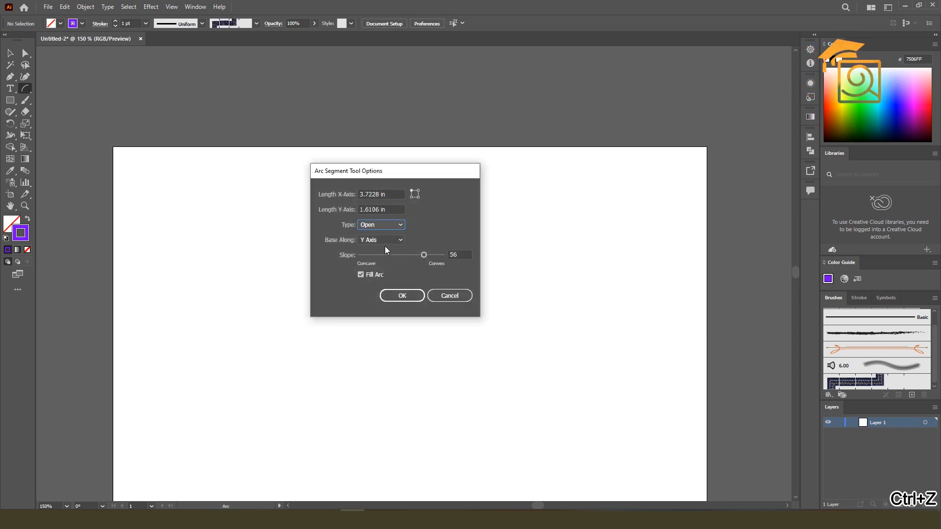
{"action": "left_click", "coordinate": [402, 296]}
{"action": "key", "text": "ctrl+z"}
Start drawing an open arc about 3.83 in by 1.31 in, repeatedly increasing and decreasing its slope.
{"action": "left_click_drag", "start_coordinate": [263, 216], "coordinate": [574, 323]}
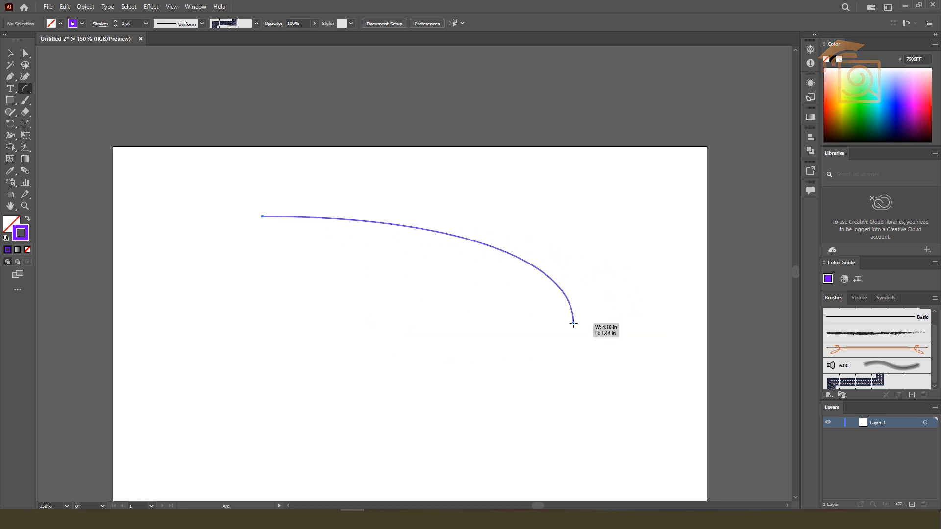
{"action": "left_click_drag", "start_coordinate": [574, 323], "coordinate": [547, 314]}
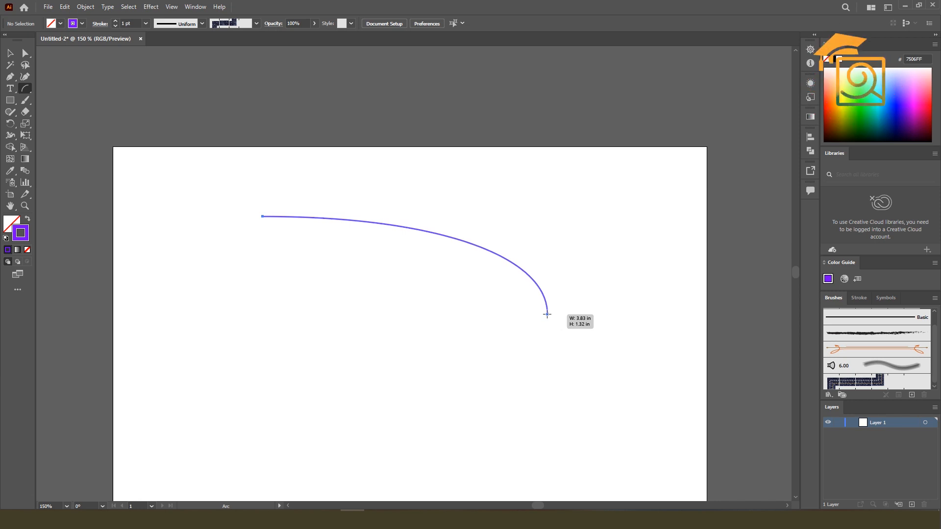
{"action": "key", "text": "Up"}
{"action": "key", "text": "Up"}
{"action": "key", "text": "Up"}
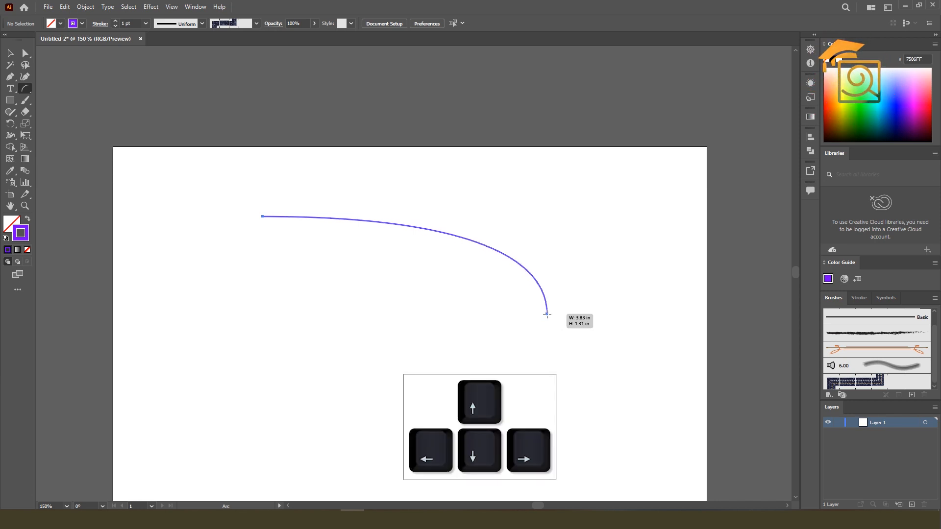
{"action": "key", "text": "Down"}
{"action": "key", "text": "Down"}
{"action": "key", "text": "Down"}
{"action": "key", "text": "Down"}
{"action": "key", "text": "Down"}
{"action": "key", "text": "Down"}
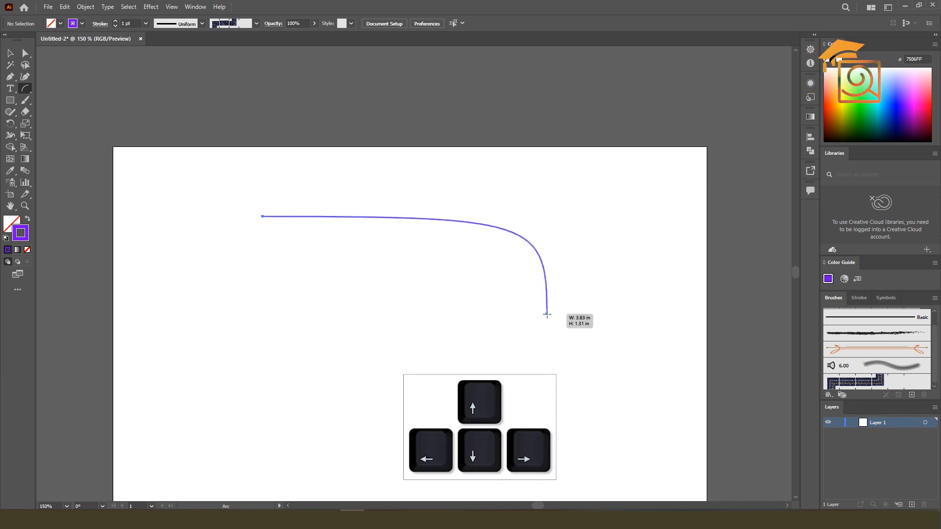
{"action": "key", "text": "Up"}
{"action": "key", "text": "Up"}
{"action": "key", "text": "Up"}
{"action": "key", "text": "Up"}
{"action": "key", "text": "Up"}
{"action": "key", "text": "Up"}
{"action": "key", "text": "Up"}
{"action": "key", "text": "Down"}
{"action": "key", "text": "Down"}
{"action": "key", "text": "Down"}
Shrink the arc being drawn to about 1.29 in by 1.45 in and flip it between concave and convex, finishing bowed toward the lower left.
{"action": "left_click_drag", "start_coordinate": [547, 315], "coordinate": [359, 324]}
{"action": "key", "text": "x"}
{"action": "key", "text": "x"}
{"action": "key", "text": "x"}
{"action": "key", "text": "x"}
{"action": "key", "text": "x"}
{"action": "key", "text": "x"}
{"action": "key", "text": "x"}
{"action": "key", "text": "x"}
Draw a second, oppositely curved arc between the same endpoints to close a leaf shape about 1.29 in by 1.45 in.
{"action": "left_click", "coordinate": [11, 53]}
{"action": "left_click_drag", "start_coordinate": [362, 213], "coordinate": [263, 366]}
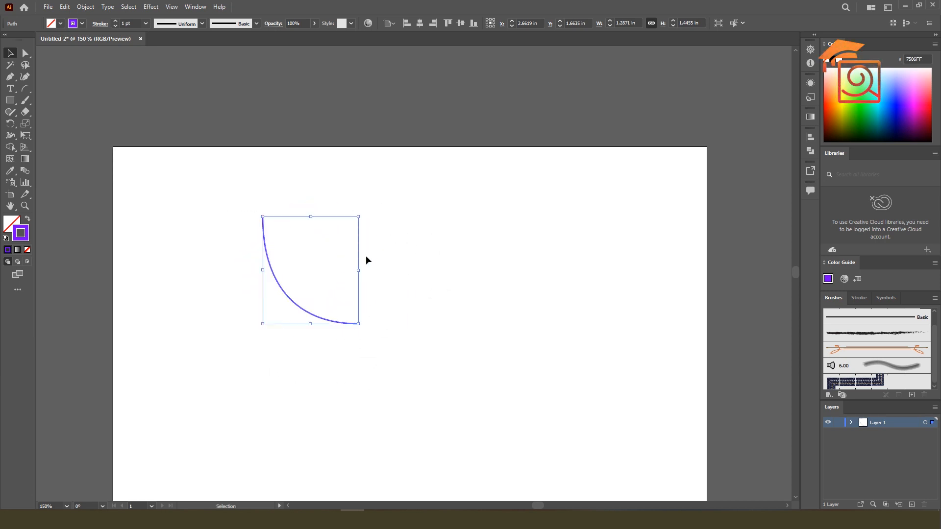
{"action": "left_click", "coordinate": [387, 248]}
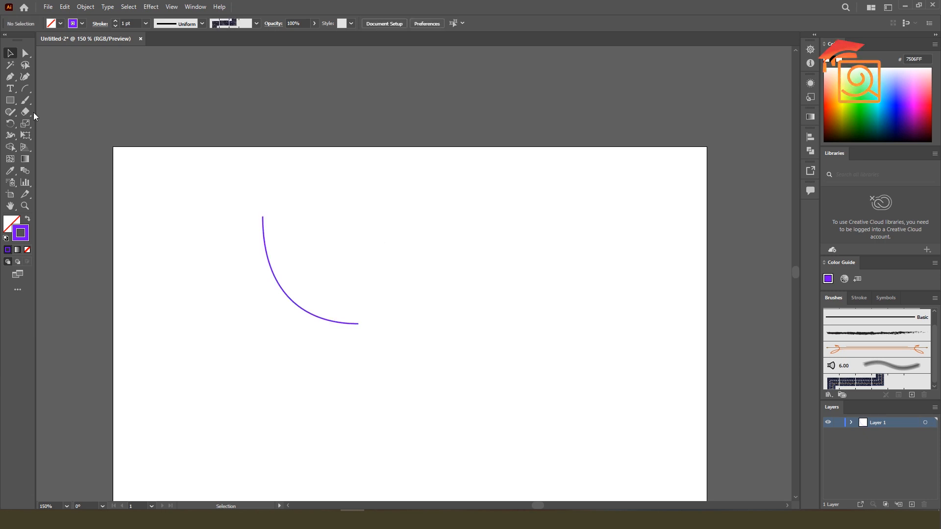
{"action": "left_click", "coordinate": [28, 88]}
{"action": "left_click_drag", "start_coordinate": [263, 216], "coordinate": [359, 323]}
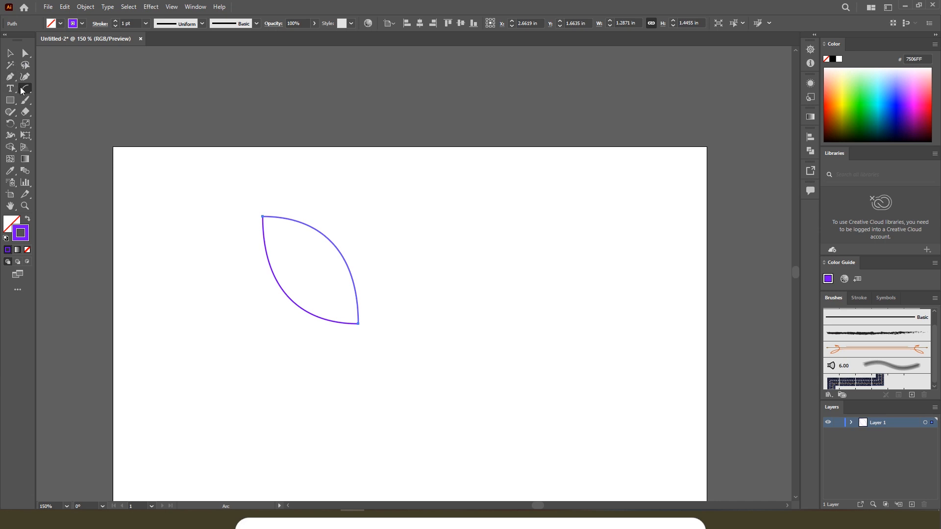
Draw another leaf about 1.36 in by 1.28 in beside the first, using two flipped arcs that share endpoints.
{"action": "left_click_drag", "start_coordinate": [465, 201], "coordinate": [567, 295]}
{"action": "key", "text": "f"}
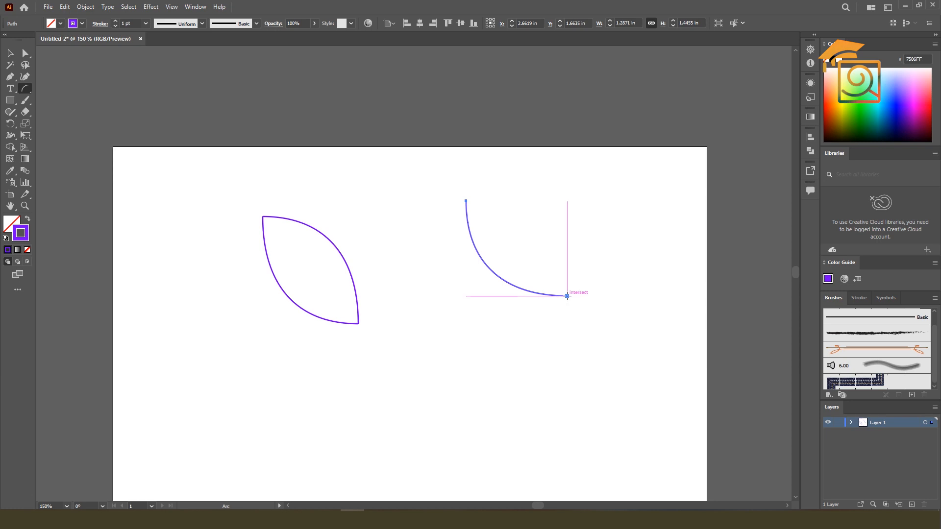
{"action": "left_click_drag", "start_coordinate": [466, 201], "coordinate": [566, 296]}
{"action": "key", "text": "f"}
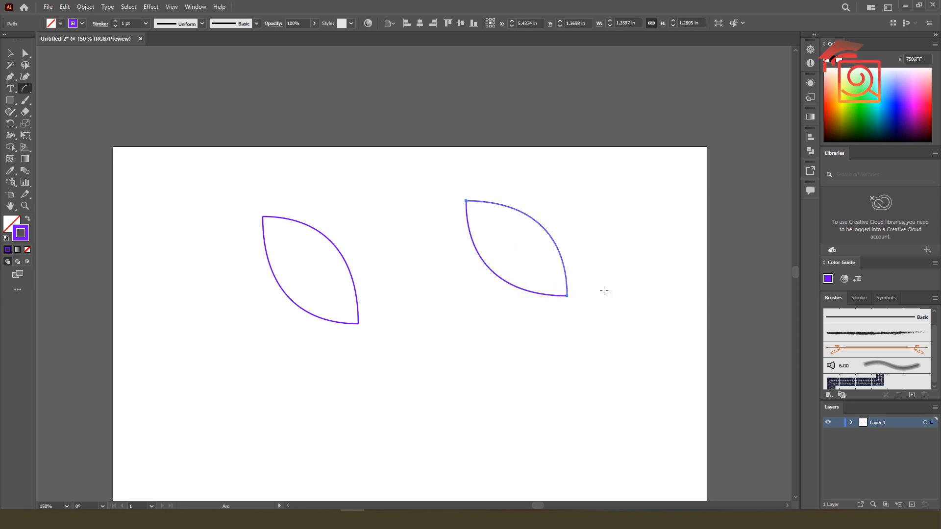
Delete both leaf shapes.
{"action": "key", "text": "v"}
{"action": "left_click_drag", "start_coordinate": [183, 153], "coordinate": [584, 392]}
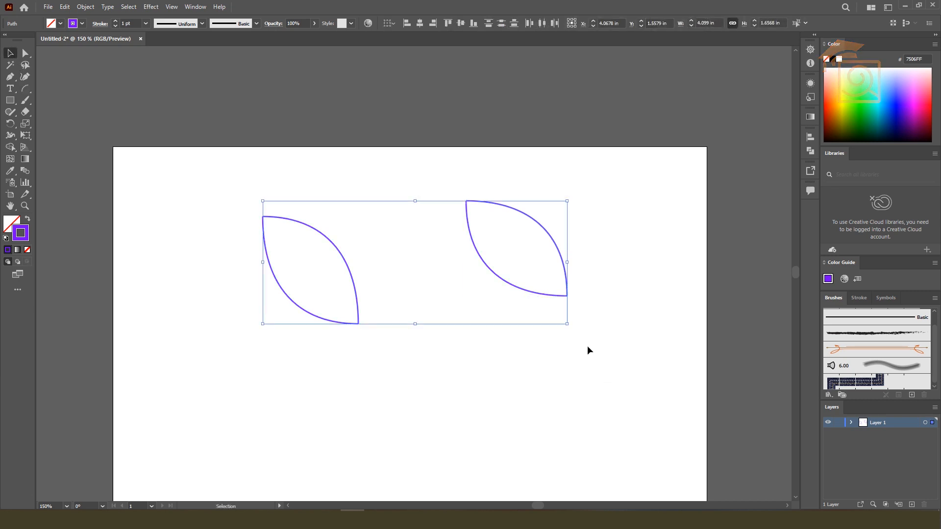
{"action": "key", "text": "Delete"}
Try a freehand open arc about 2.41 in by 1.56 in, and undo it.
{"action": "left_click", "coordinate": [28, 92]}
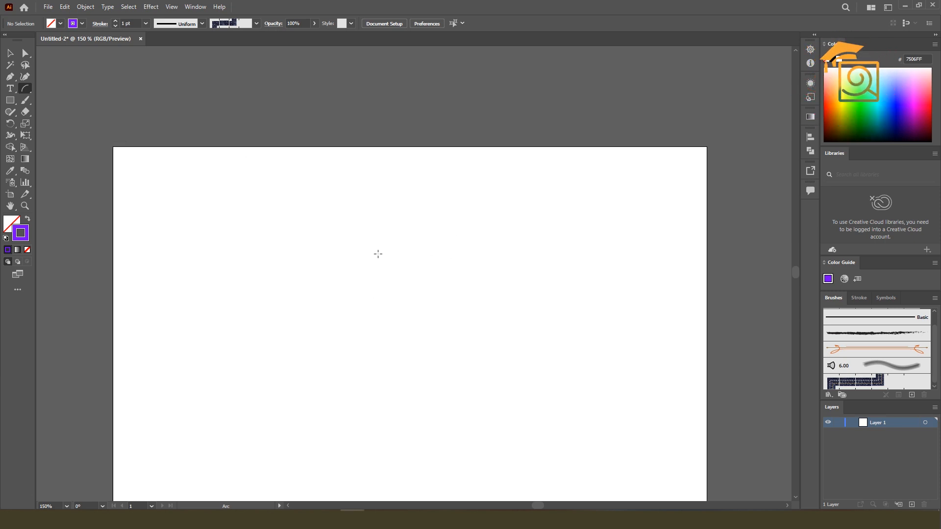
{"action": "left_click_drag", "start_coordinate": [336, 231], "coordinate": [514, 347]}
{"action": "key", "text": "ctrl+z"}
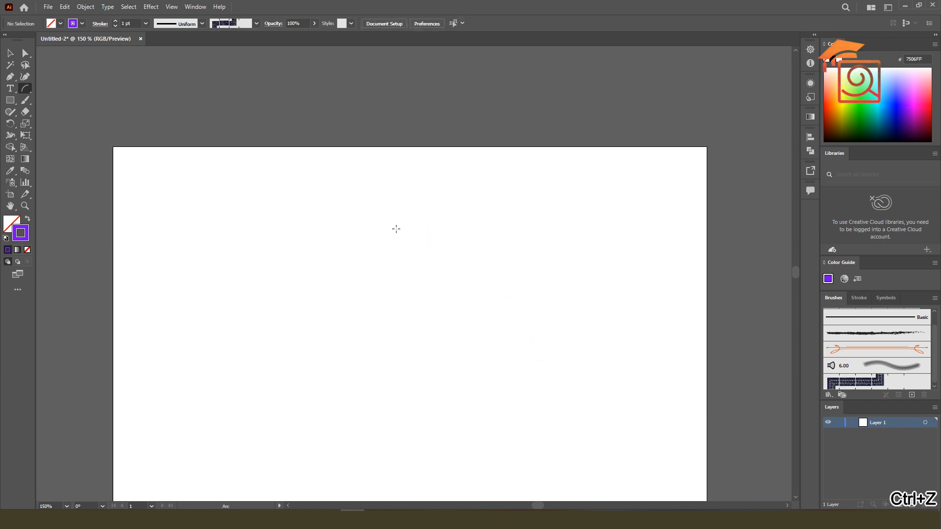
Set the arc type to Closed, create the arc, and undo it.
{"action": "left_click", "coordinate": [391, 237]}
{"action": "left_click", "coordinate": [396, 227]}
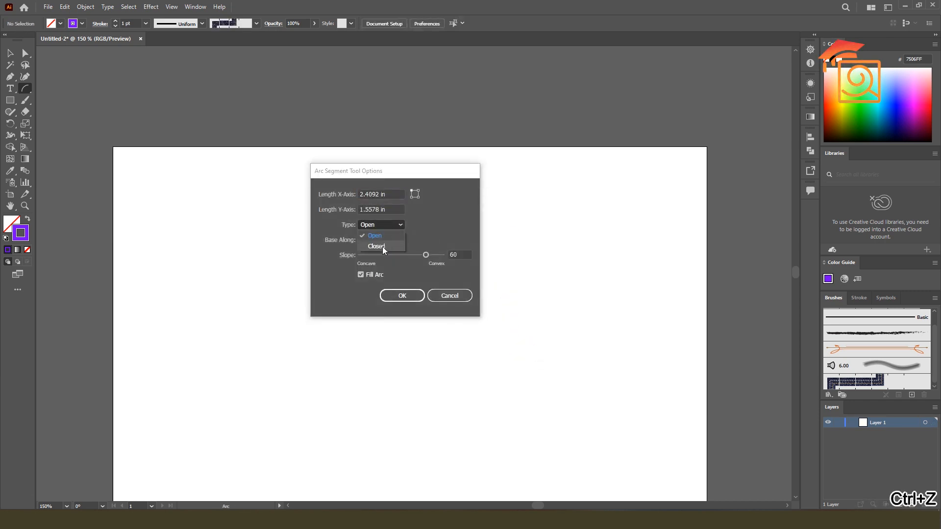
{"action": "left_click", "coordinate": [376, 246]}
{"action": "key", "text": "Return"}
{"action": "key", "text": "ctrl+z"}
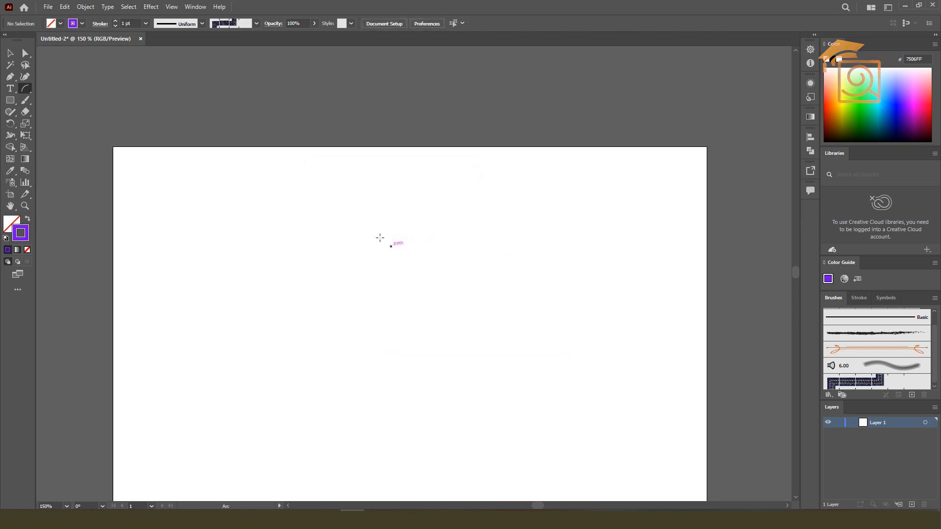
Start drawing an arc about 2.9 in by 2.06 in, flipping it repeatedly while keeping its endpoints in place.
{"action": "left_click_drag", "start_coordinate": [313, 205], "coordinate": [528, 358]}
{"action": "key", "text": "f"}
{"action": "key", "text": "f"}
{"action": "key", "text": "f"}
{"action": "key", "text": "f"}
{"action": "key", "text": "f"}
{"action": "key", "text": "f"}
Toggle the arc being drawn between open and closed, and resize it to about 2.6 in by 1.99 in.
{"action": "key", "text": "c"}
{"action": "key", "text": "c"}
{"action": "key", "text": "c"}
{"action": "key", "text": "c"}
{"action": "key", "text": "c"}
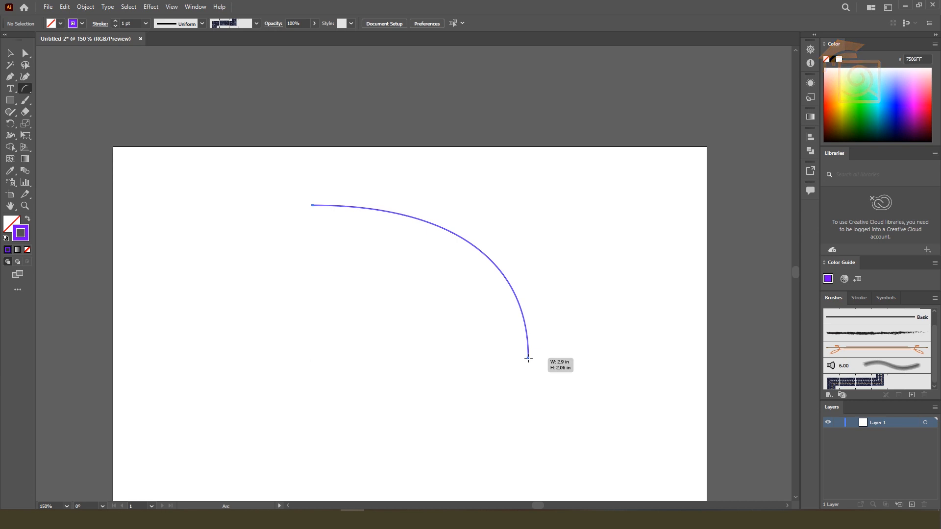
{"action": "left_click_drag", "start_coordinate": [528, 359], "coordinate": [506, 353]}
{"action": "key", "text": "c"}
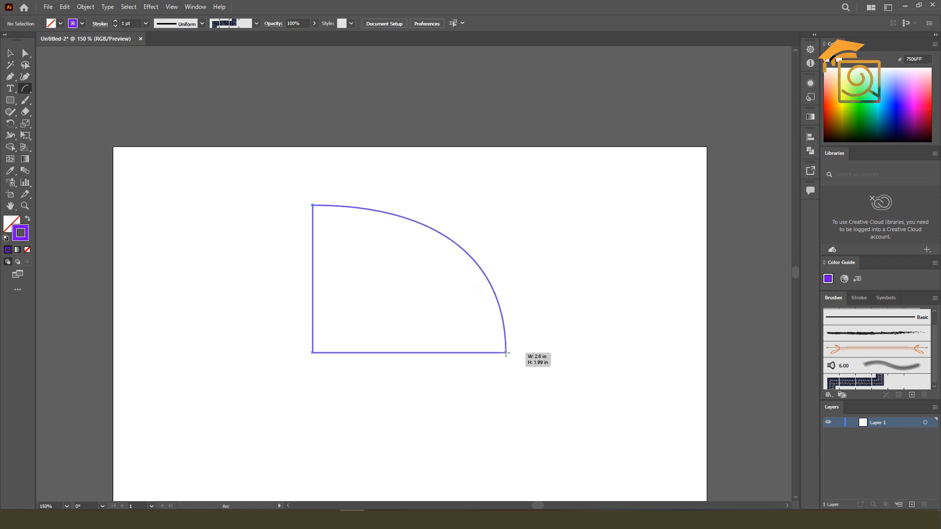
Toggle the arc's closure again while resizing it to about 2.51 in by 2.09 in, leaving it closed.
{"action": "key", "text": "c"}
{"action": "left_click_drag", "start_coordinate": [507, 353], "coordinate": [506, 353]}
{"action": "key", "text": "c"}
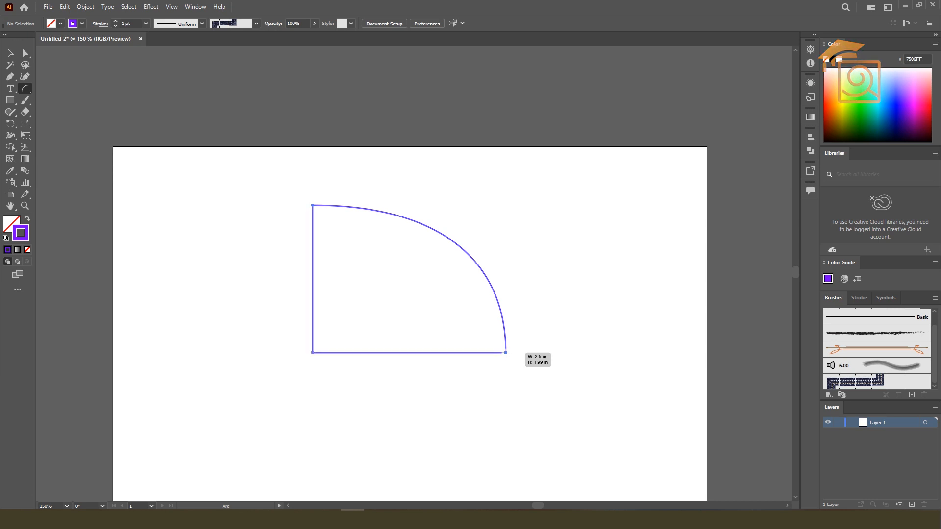
{"action": "key", "text": "c"}
{"action": "mouse_move", "coordinate": [505, 352]}
{"action": "left_mouse_down"}
{"action": "mouse_move", "coordinate": [636, 428]}
{"action": "mouse_move", "coordinate": [499, 361]}
{"action": "left_mouse_up"}
{"action": "key", "text": "c"}
Flip the closed arc repeatedly between convex and concave, toggling its closure partway through.
{"action": "key", "text": "x"}
{"action": "key", "text": "x"}
{"action": "key", "text": "x"}
{"action": "key", "text": "x"}
{"action": "key", "text": "x"}
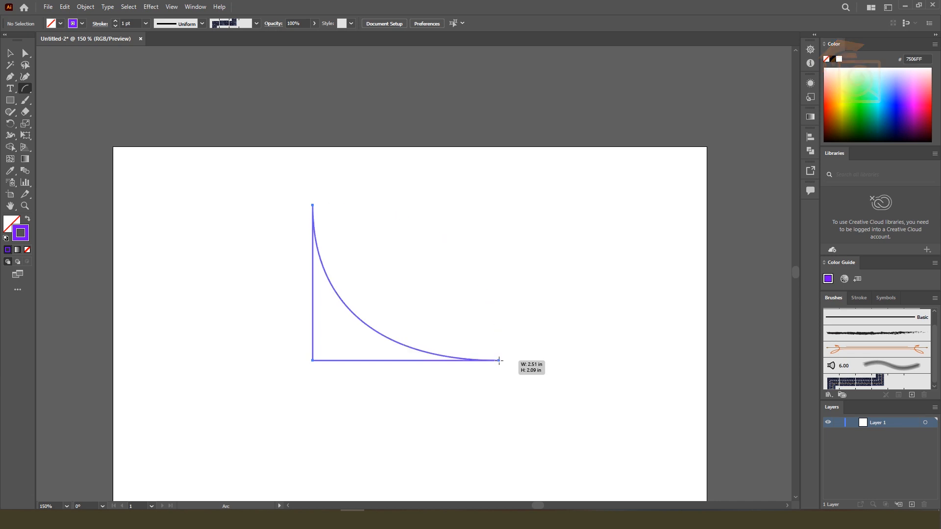
{"action": "left_click_drag", "start_coordinate": [499, 360], "coordinate": [499, 360]}
{"action": "key", "text": "x"}
{"action": "key", "text": "c"}
{"action": "key", "text": "c"}
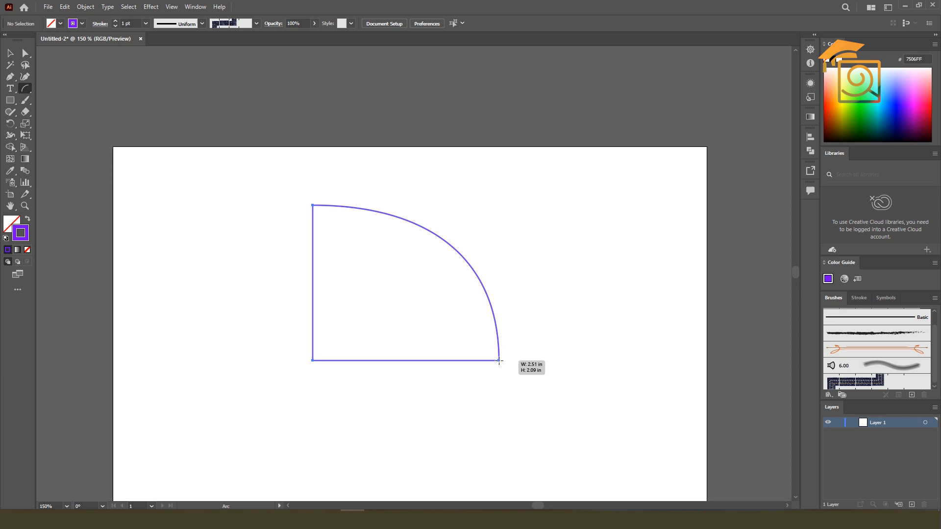
{"action": "key", "text": "x"}
{"action": "left_click_drag", "start_coordinate": [499, 361], "coordinate": [498, 361]}
{"action": "key", "text": "x"}
{"action": "key", "text": "x"}
{"action": "key", "text": "x"}
{"action": "key", "text": "x"}
{"action": "key", "text": "x"}
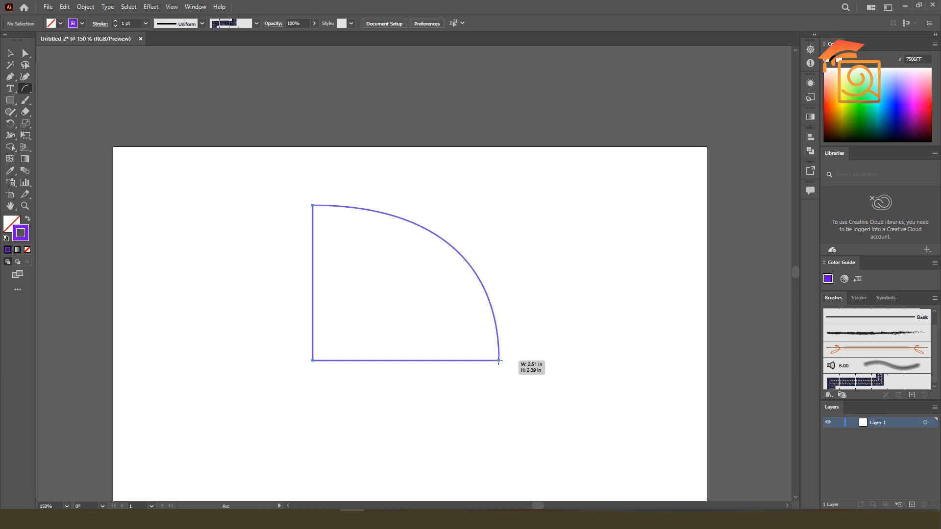
Draw three open arcs of increasing width and a vertical line, all starting from the same top point.
{"action": "left_click_drag", "start_coordinate": [498, 360], "coordinate": [372, 332]}
{"action": "key", "text": "c"}
{"action": "left_click_drag", "start_coordinate": [311, 205], "coordinate": [457, 332]}
{"action": "left_click_drag", "start_coordinate": [310, 205], "coordinate": [309, 335]}
Move the set of arcs and its vertical line to the right, and place a duplicate beside it on the left.
{"action": "left_click", "coordinate": [10, 53]}
{"action": "left_click", "coordinate": [358, 302]}
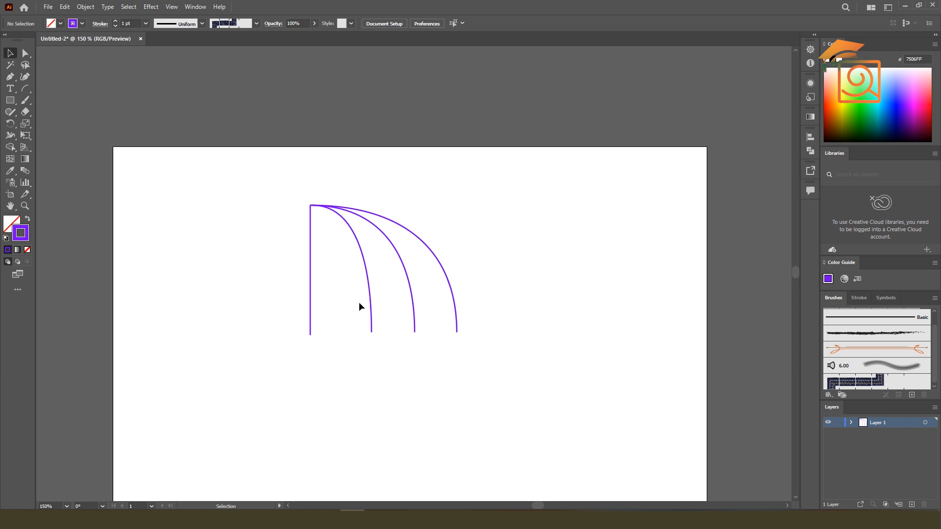
{"action": "left_click_drag", "start_coordinate": [272, 200], "coordinate": [527, 362]}
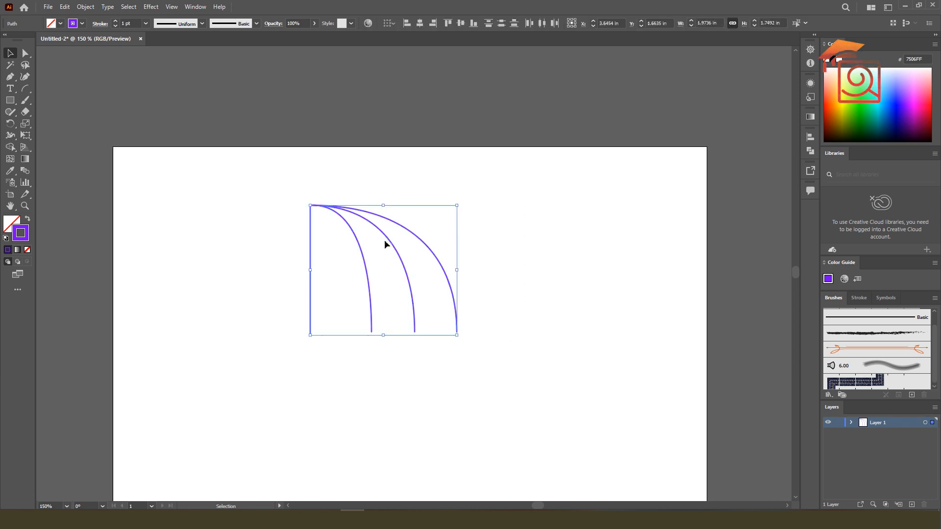
{"action": "left_click_drag", "start_coordinate": [388, 239], "coordinate": [520, 258]}
{"action": "left_click_drag", "start_coordinate": [521, 259], "coordinate": [372, 258]}
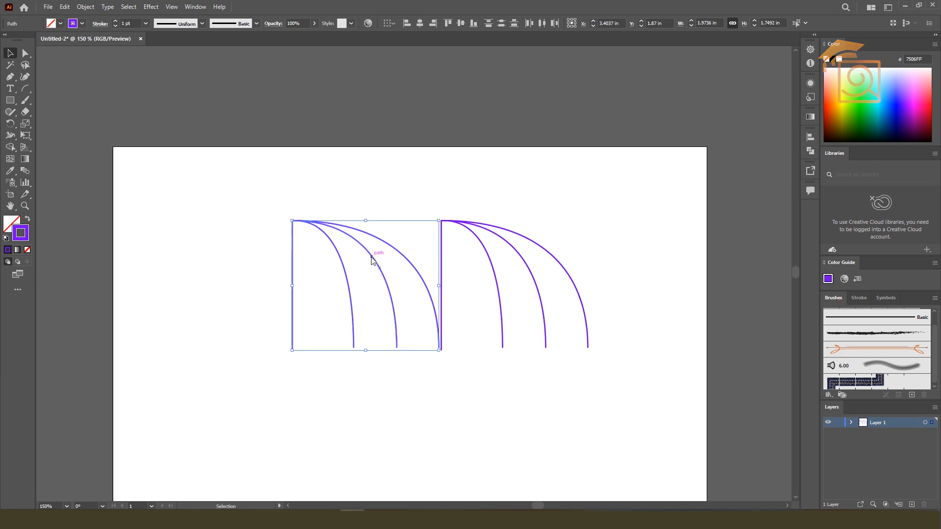
Reflect the left duplicate of the arcs across the vertical axis.
{"action": "right_click", "coordinate": [370, 258]}
{"action": "mouse_move", "coordinate": [414, 411]}
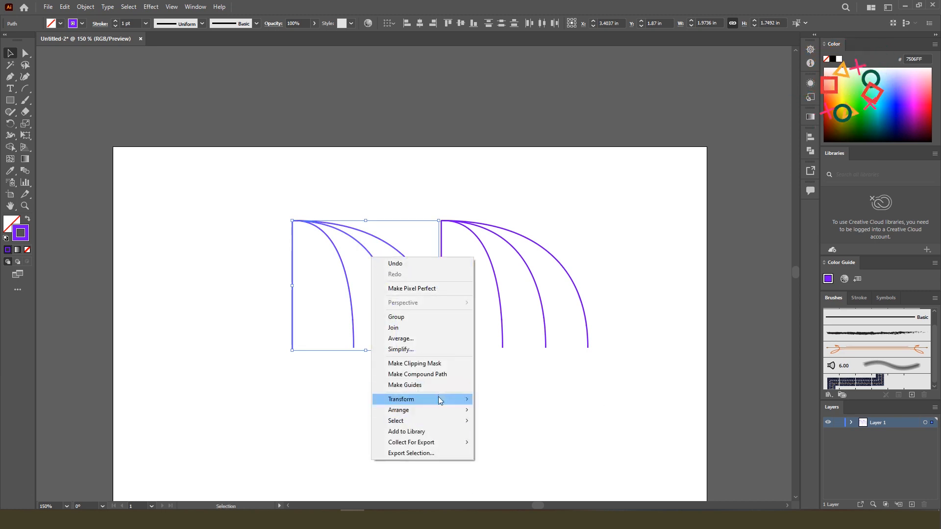
{"action": "mouse_move", "coordinate": [438, 398]}
{"action": "left_click", "coordinate": [528, 434]}
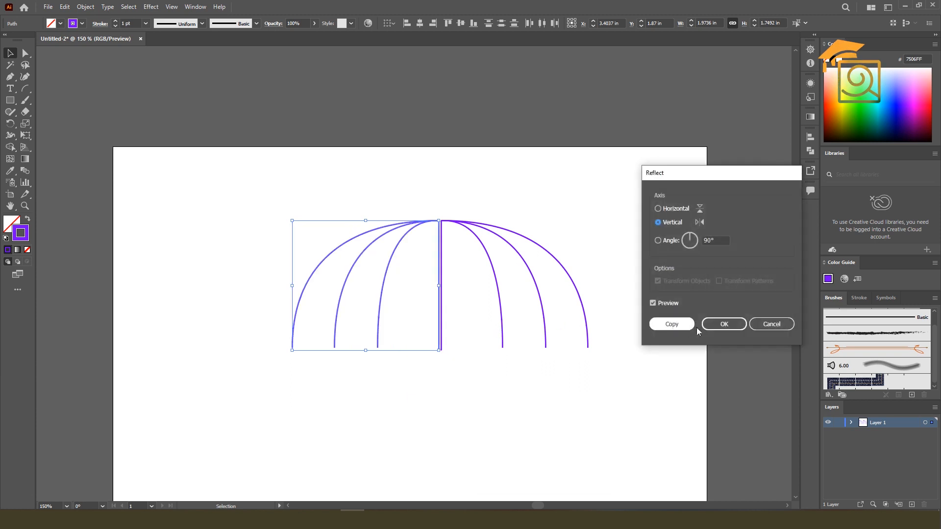
{"action": "key", "text": "Return"}
Move the reflected half so its vertical line coincides with the right half's line, forming an umbrella canopy.
{"action": "scroll", "coordinate": [443, 239], "scroll_direction": "up", "scroll_amount": 3}
{"action": "left_click_drag", "start_coordinate": [434, 212], "coordinate": [440, 216]}
{"action": "scroll", "coordinate": [441, 211], "scroll_direction": "down", "scroll_amount": 5}
{"action": "left_click", "coordinate": [514, 289]}
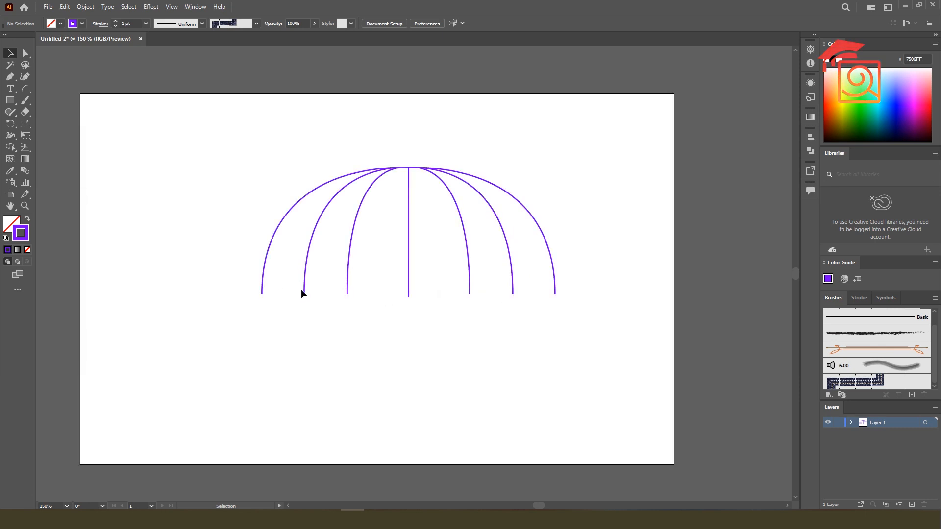
Stretch the umbrella's central line slightly above the canopy and far below it to form the handle.
{"action": "left_click_drag", "start_coordinate": [262, 164], "coordinate": [565, 313]}
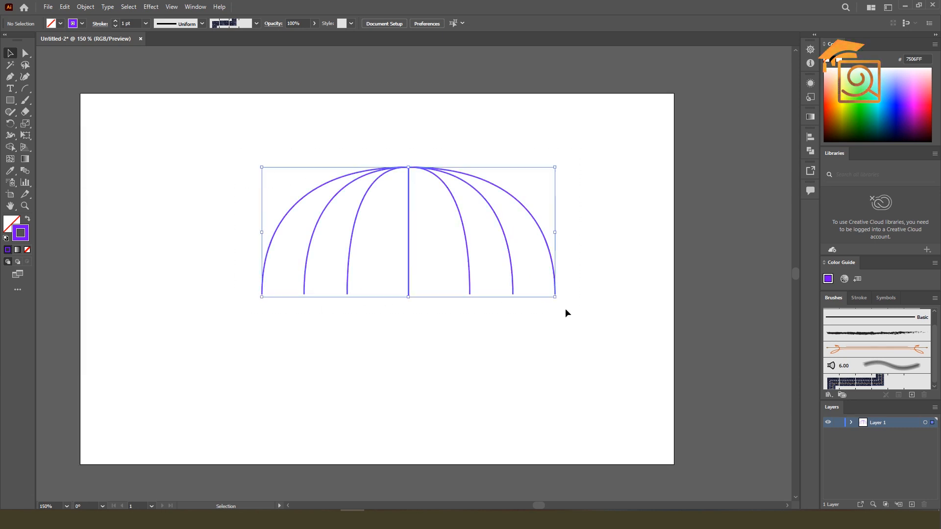
{"action": "left_click", "coordinate": [411, 201]}
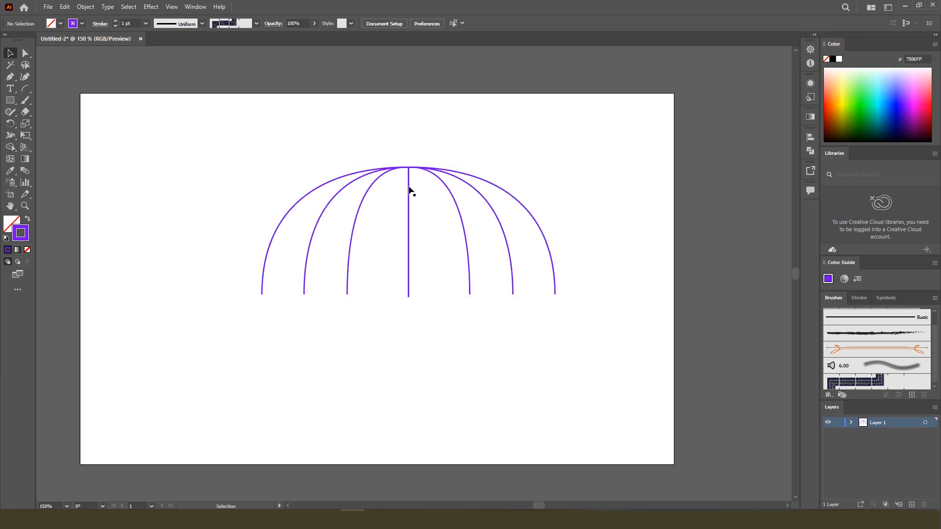
{"action": "left_click", "coordinate": [409, 187]}
{"action": "left_click_drag", "start_coordinate": [407, 167], "coordinate": [408, 153]}
{"action": "left_click", "coordinate": [563, 224]}
{"action": "left_click_drag", "start_coordinate": [253, 152], "coordinate": [563, 334]}
{"action": "left_click", "coordinate": [412, 308]}
{"action": "left_click", "coordinate": [408, 292]}
{"action": "left_click_drag", "start_coordinate": [409, 296], "coordinate": [413, 434]}
{"action": "left_click", "coordinate": [508, 331]}
Delete the entire umbrella drawing.
{"action": "left_click_drag", "start_coordinate": [264, 181], "coordinate": [529, 353]}
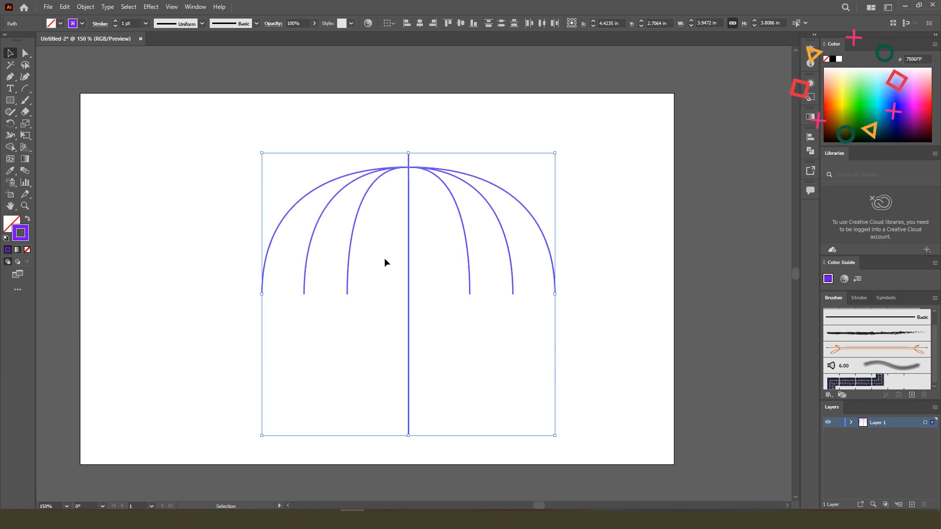
{"action": "key", "text": "Delete"}
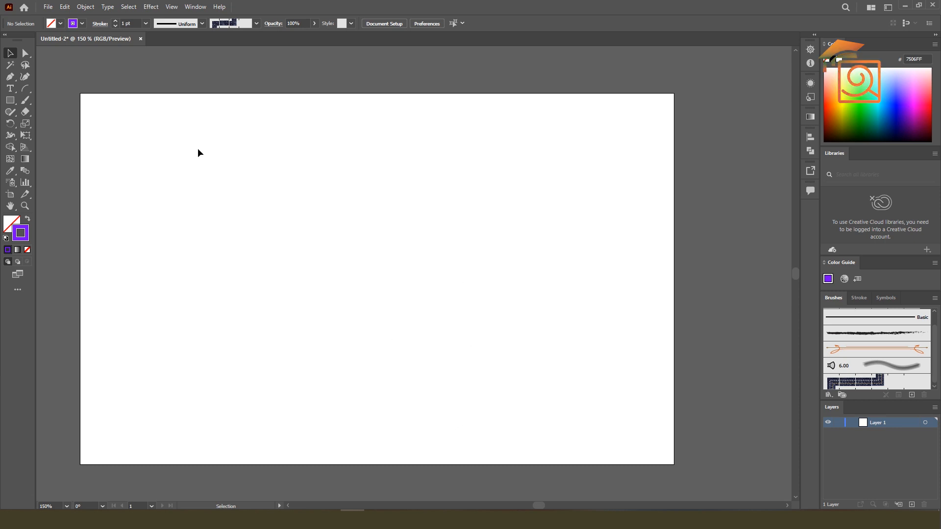
Try a freehand arc on the empty artboard, and delete it.
{"action": "left_click", "coordinate": [26, 88]}
{"action": "left_click_drag", "start_coordinate": [382, 162], "coordinate": [439, 287]}
{"action": "left_click", "coordinate": [9, 54]}
{"action": "key", "text": "Delete"}
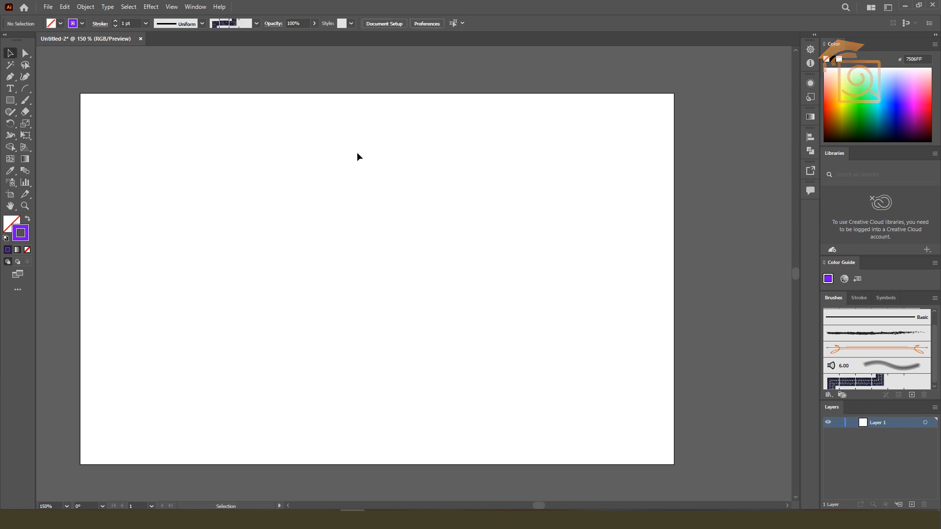
Draw a dense series of repeated arcs from one origin, about 1.68 in wide and 2.8 in high.
{"action": "left_click_drag", "start_coordinate": [24, 89], "coordinate": [58, 100]}
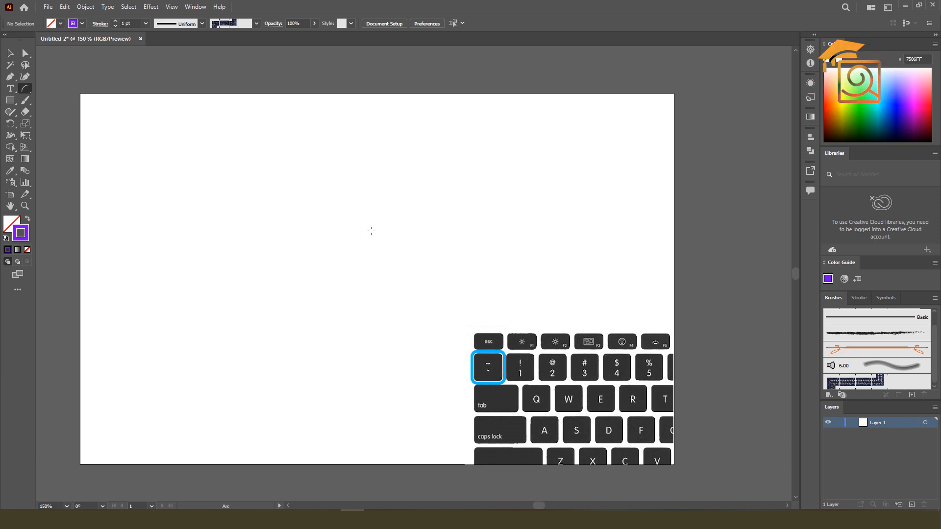
{"action": "left_click_drag", "start_coordinate": [376, 204], "coordinate": [381, 350]}
{"action": "key", "text": "grave"}
{"action": "mouse_move", "coordinate": [381, 350]}
{"action": "left_mouse_down"}
{"action": "mouse_move", "coordinate": [389, 300]}
{"action": "mouse_move", "coordinate": [423, 230]}
{"action": "mouse_move", "coordinate": [428, 181]}
{"action": "mouse_move", "coordinate": [414, 141]}
{"action": "mouse_move", "coordinate": [426, 195]}
{"action": "left_mouse_up"}
Select all the repeated arcs and create a reflected copy across the vertical axis.
{"action": "key", "text": "v"}
{"action": "left_click_drag", "start_coordinate": [272, 115], "coordinate": [548, 407]}
{"action": "right_click", "coordinate": [455, 223]}
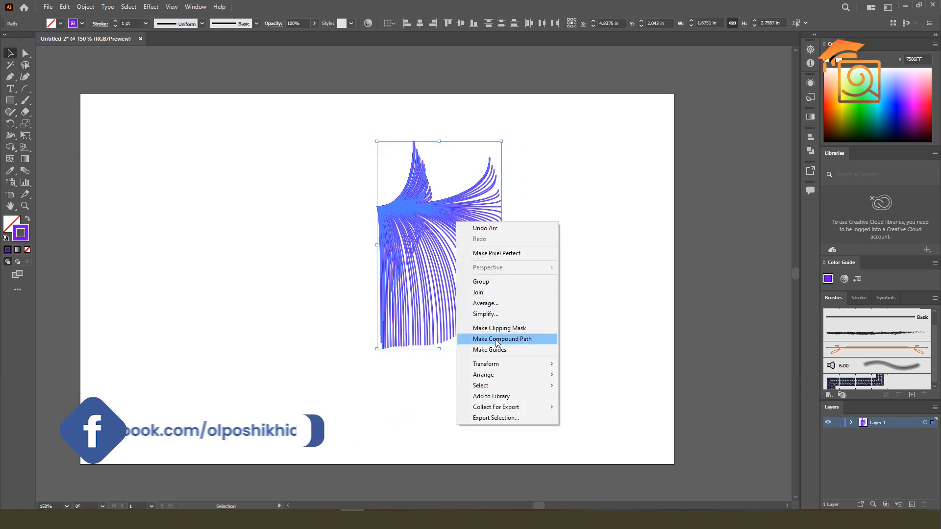
{"action": "mouse_move", "coordinate": [495, 365]}
{"action": "left_click", "coordinate": [588, 400]}
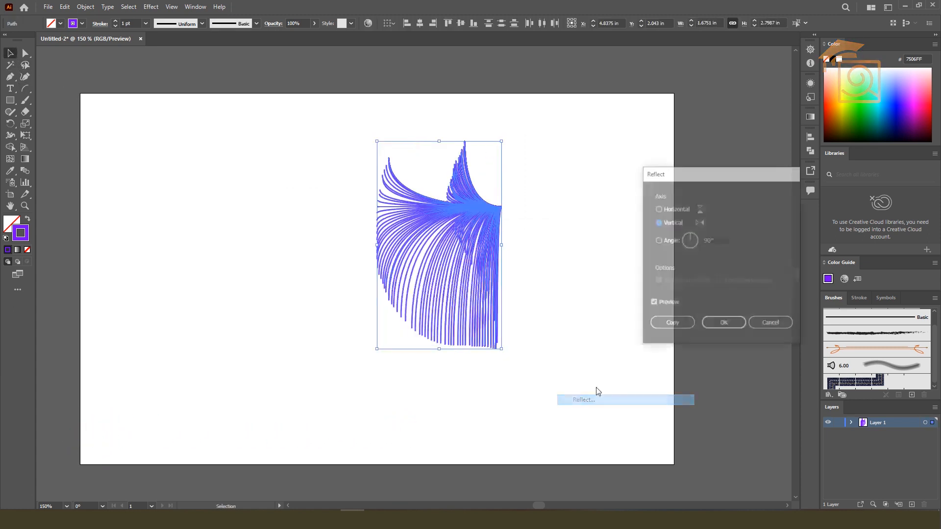
{"action": "left_click", "coordinate": [691, 324]}
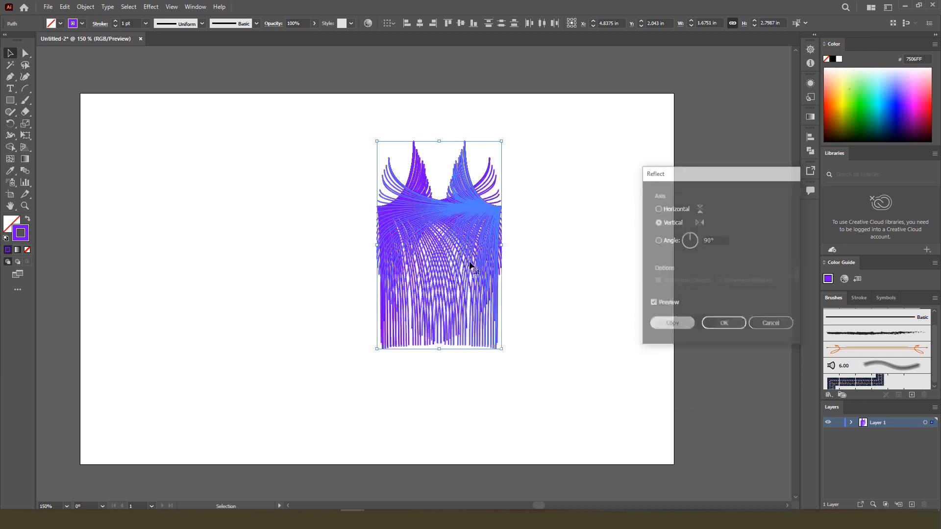
Move the reflected copy left until both halves meet at their origins, and shift the combined shape down the artboard.
{"action": "left_click_drag", "start_coordinate": [495, 210], "coordinate": [378, 225]}
{"action": "left_click_drag", "start_coordinate": [176, 128], "coordinate": [499, 378]}
{"action": "left_click_drag", "start_coordinate": [404, 210], "coordinate": [387, 290]}
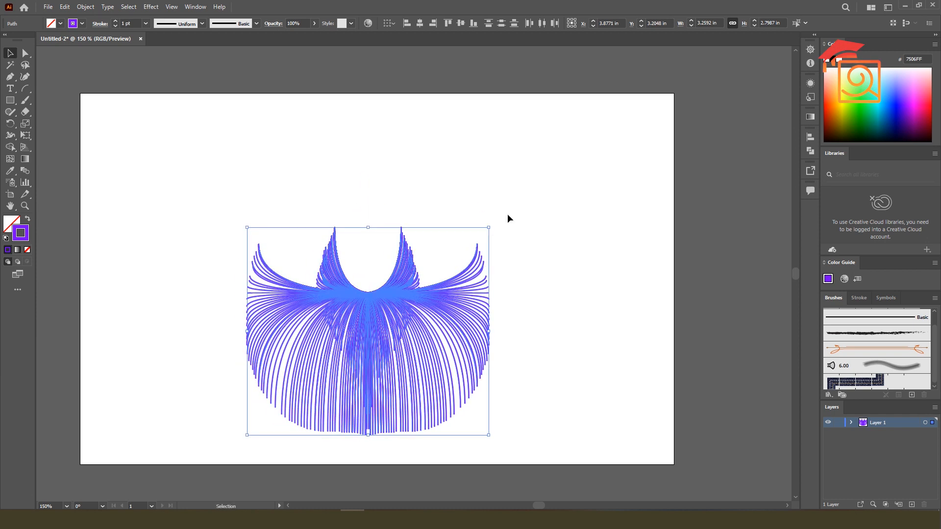
Delete the symmetrical shape made of repeated arcs.
{"action": "left_click", "coordinate": [507, 213]}
{"action": "left_click_drag", "start_coordinate": [200, 216], "coordinate": [491, 436]}
{"action": "key", "text": "Delete"}
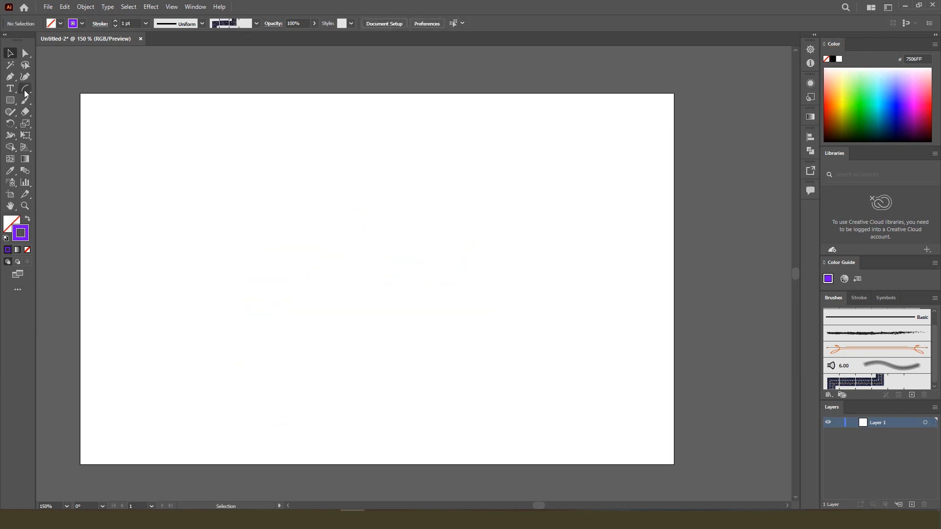
Try a full sweep of repeated arcs around one origin, about 4.92 in by 4.23 in, and delete it.
{"action": "left_click", "coordinate": [25, 89]}
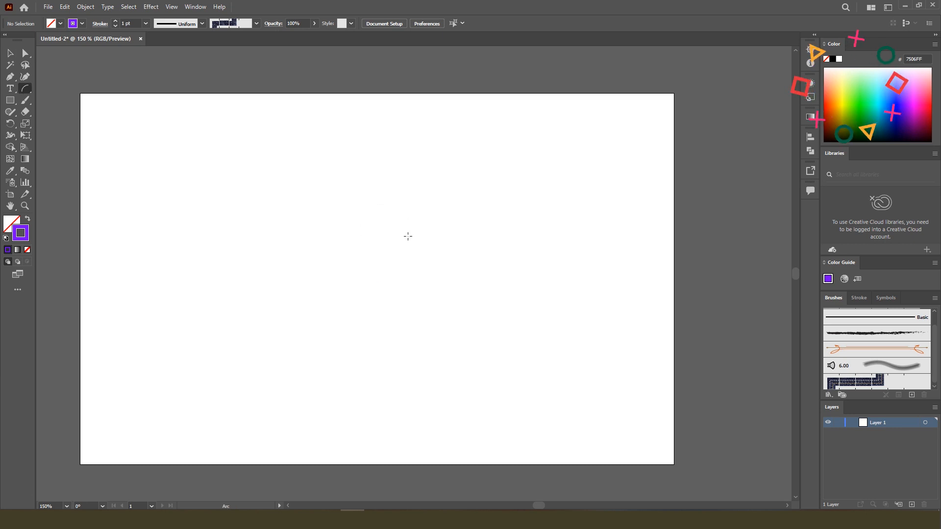
{"action": "mouse_move", "coordinate": [405, 220]}
{"action": "left_mouse_down"}
{"action": "mouse_move", "coordinate": [367, 187]}
{"action": "mouse_move", "coordinate": [228, 189]}
{"action": "mouse_move", "coordinate": [202, 368]}
{"action": "mouse_move", "coordinate": [261, 427]}
{"action": "mouse_move", "coordinate": [343, 445]}
{"action": "mouse_move", "coordinate": [416, 433]}
{"action": "mouse_move", "coordinate": [511, 388]}
{"action": "mouse_move", "coordinate": [555, 274]}
{"action": "mouse_move", "coordinate": [539, 178]}
{"action": "mouse_move", "coordinate": [499, 142]}
{"action": "mouse_move", "coordinate": [425, 132]}
{"action": "mouse_move", "coordinate": [399, 136]}
{"action": "mouse_move", "coordinate": [377, 195]}
{"action": "left_mouse_up"}
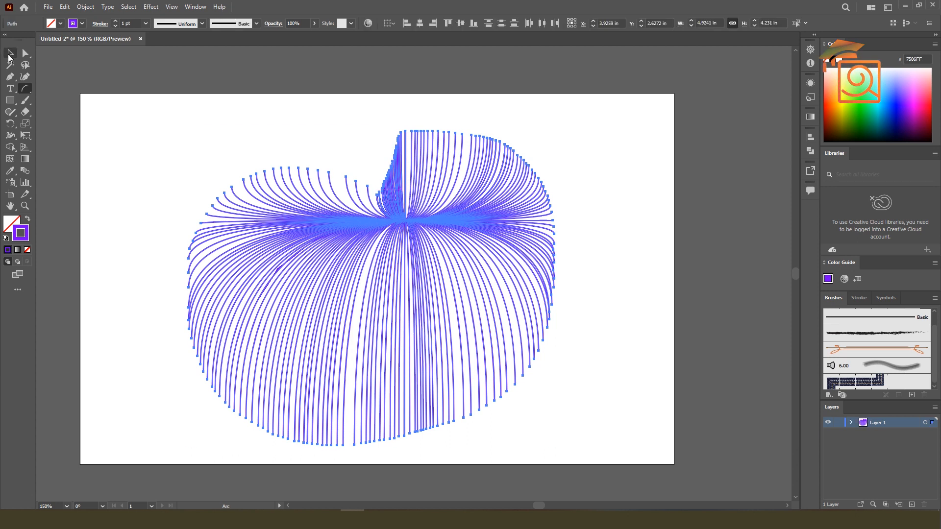
{"action": "left_click", "coordinate": [9, 55]}
{"action": "left_click", "coordinate": [289, 161]}
{"action": "left_click_drag", "start_coordinate": [170, 127], "coordinate": [576, 410]}
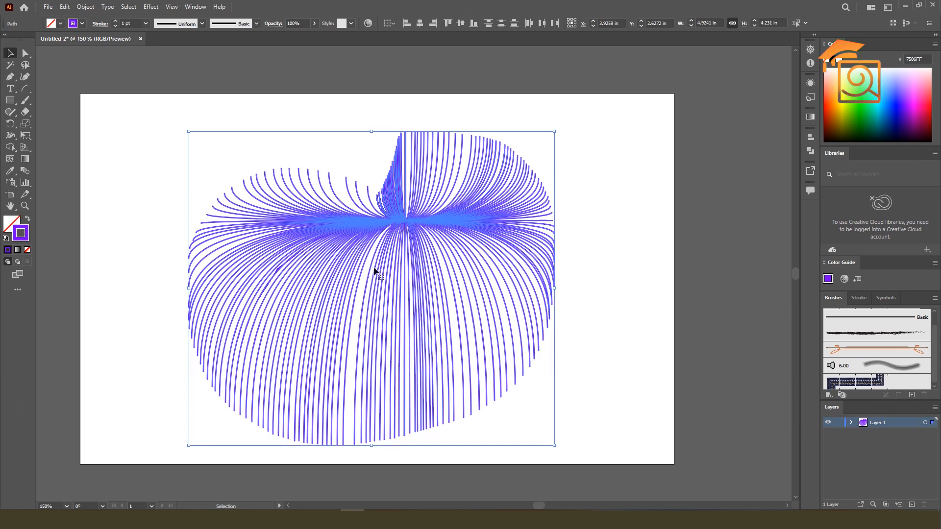
{"action": "key", "text": "Delete"}
Draw a fan of repeated arcs about 2.53 in by 2.94 in, and rotate it counterclockwise so its tip points down-left.
{"action": "left_click", "coordinate": [25, 88]}
{"action": "mouse_move", "coordinate": [376, 274]}
{"action": "left_mouse_down"}
{"action": "mouse_move", "coordinate": [466, 198]}
{"action": "mouse_move", "coordinate": [520, 197]}
{"action": "mouse_move", "coordinate": [548, 233]}
{"action": "mouse_move", "coordinate": [562, 306]}
{"action": "mouse_move", "coordinate": [555, 372]}
{"action": "mouse_move", "coordinate": [513, 410]}
{"action": "mouse_move", "coordinate": [475, 421]}
{"action": "left_mouse_up"}
{"action": "key", "text": "v"}
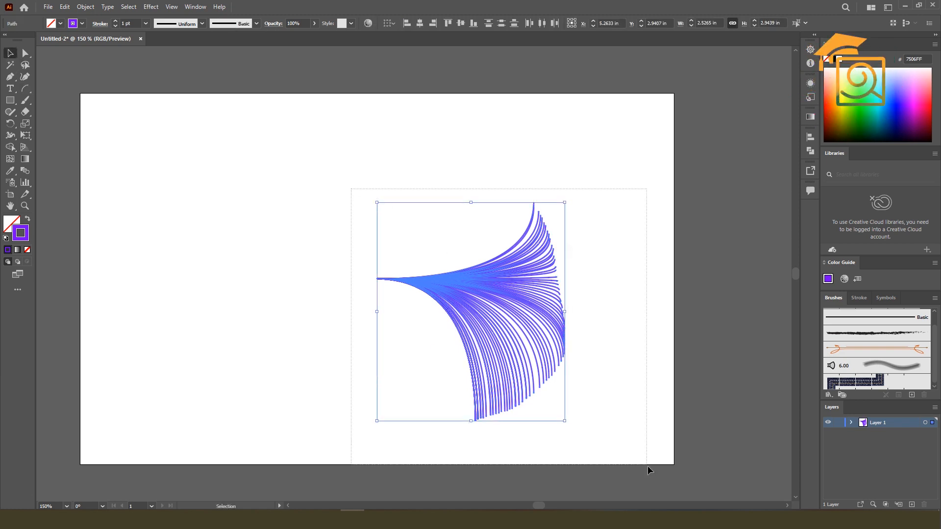
{"action": "left_click_drag", "start_coordinate": [568, 201], "coordinate": [441, 198]}
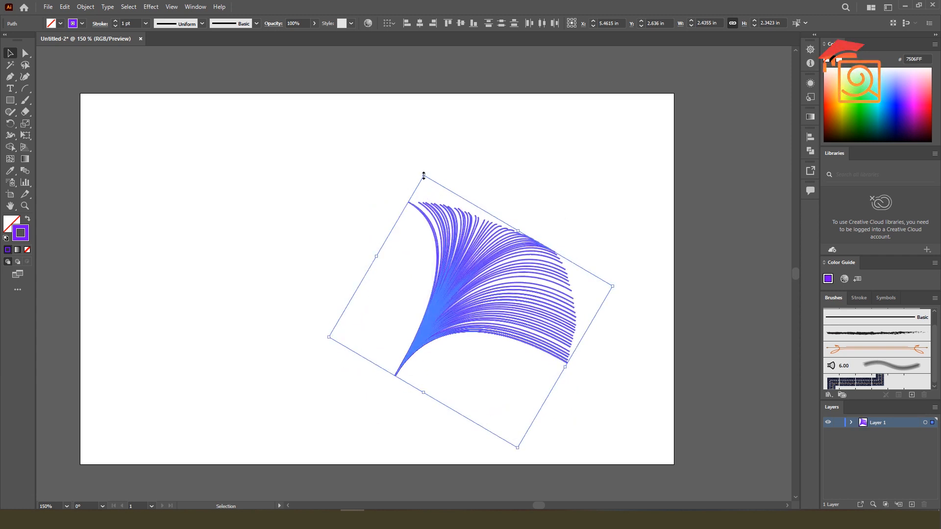
Scale the rotated arc fan down to about 1.98 in by 1.91 in, and move it higher on the artboard.
{"action": "left_click_drag", "start_coordinate": [424, 175], "coordinate": [440, 226]}
{"action": "left_click_drag", "start_coordinate": [502, 275], "coordinate": [512, 197]}
{"action": "left_click", "coordinate": [553, 152]}
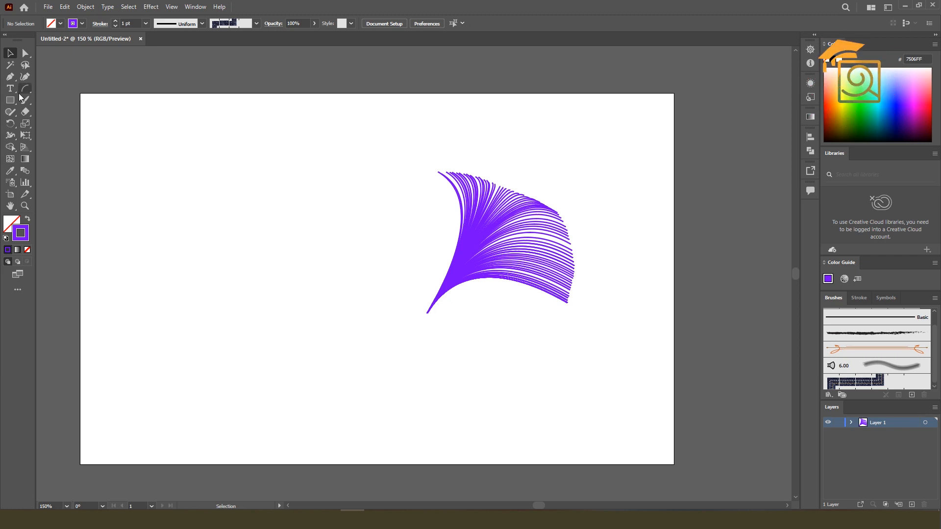
Select all the arcs of the rotated fan.
{"action": "left_click_drag", "start_coordinate": [397, 162], "coordinate": [573, 349]}
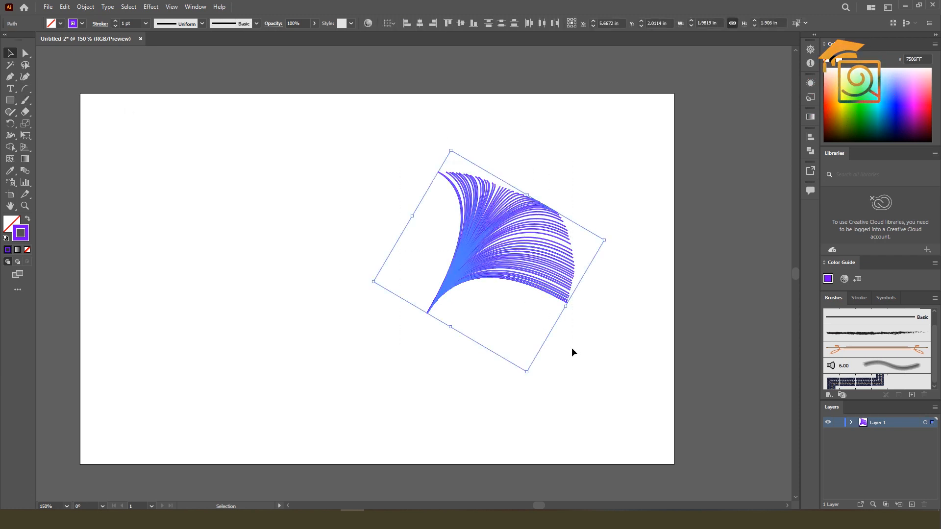